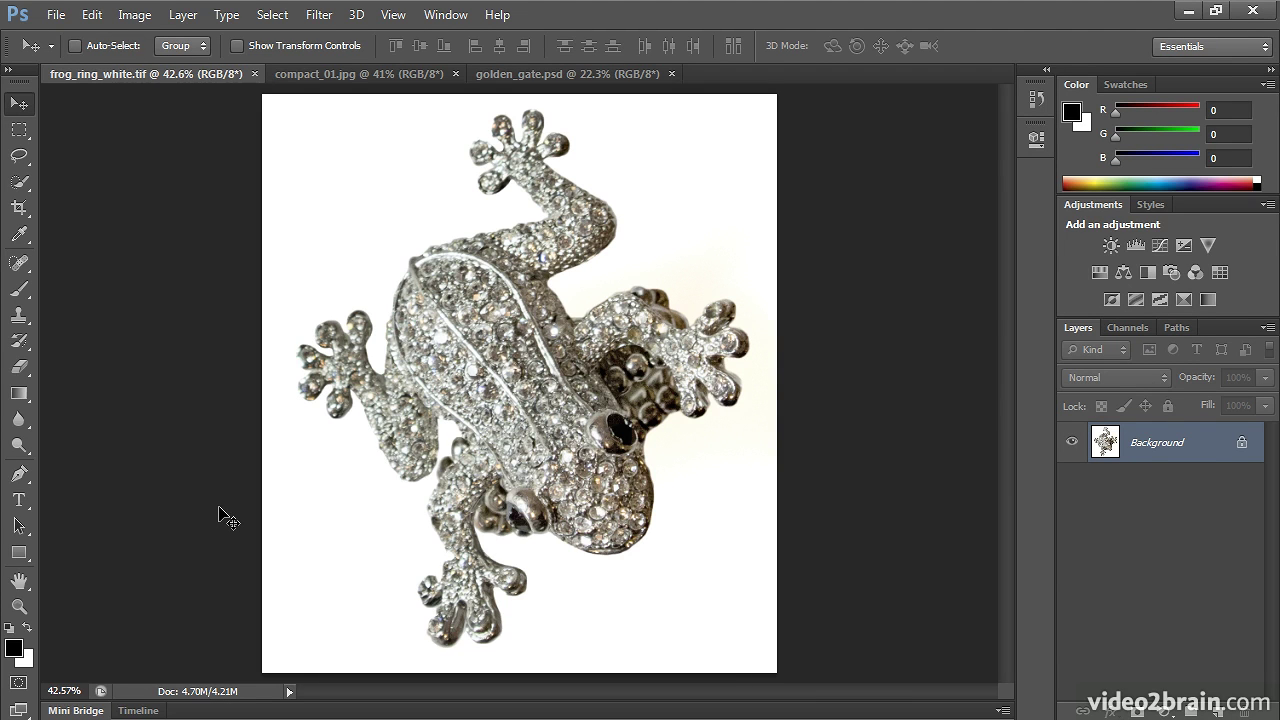
Step: Convert the frog image's Background into a regular layer, delete the white backdrop selected with the Magic Wand, and deselect
double_click(1210, 455)
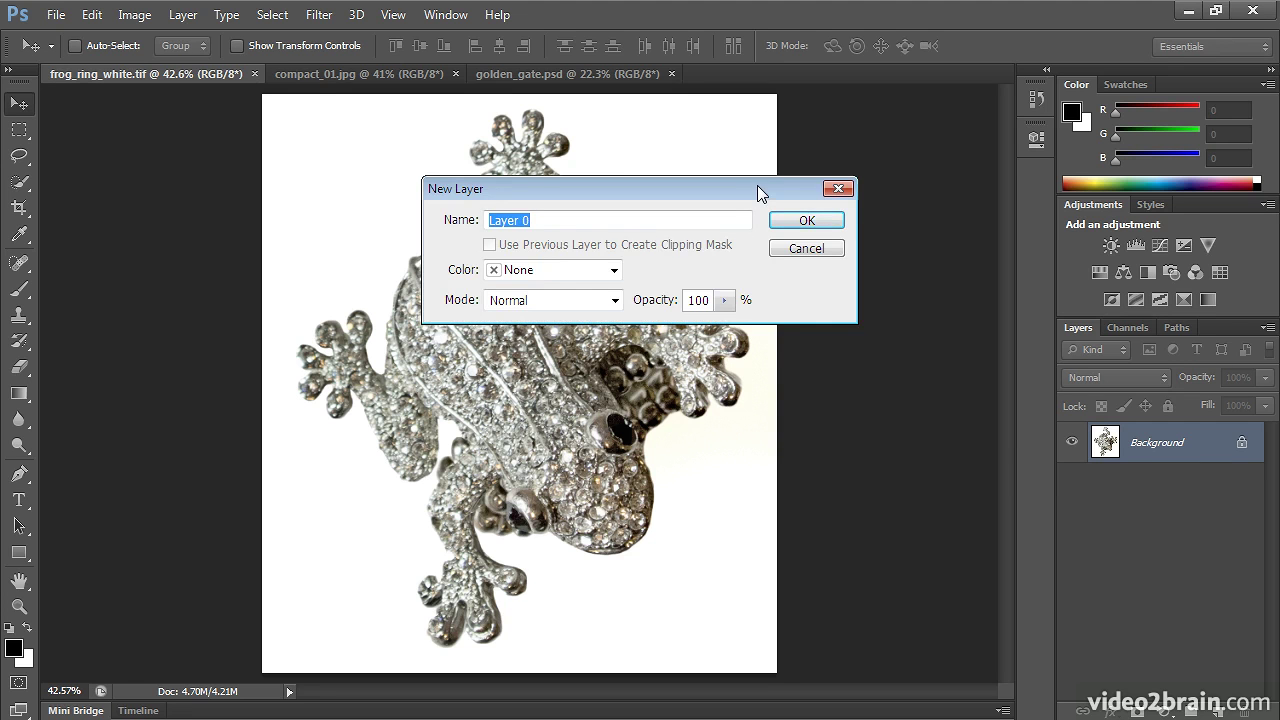
left_click(800, 224)
left_click_drag(18, 181, 76, 203)
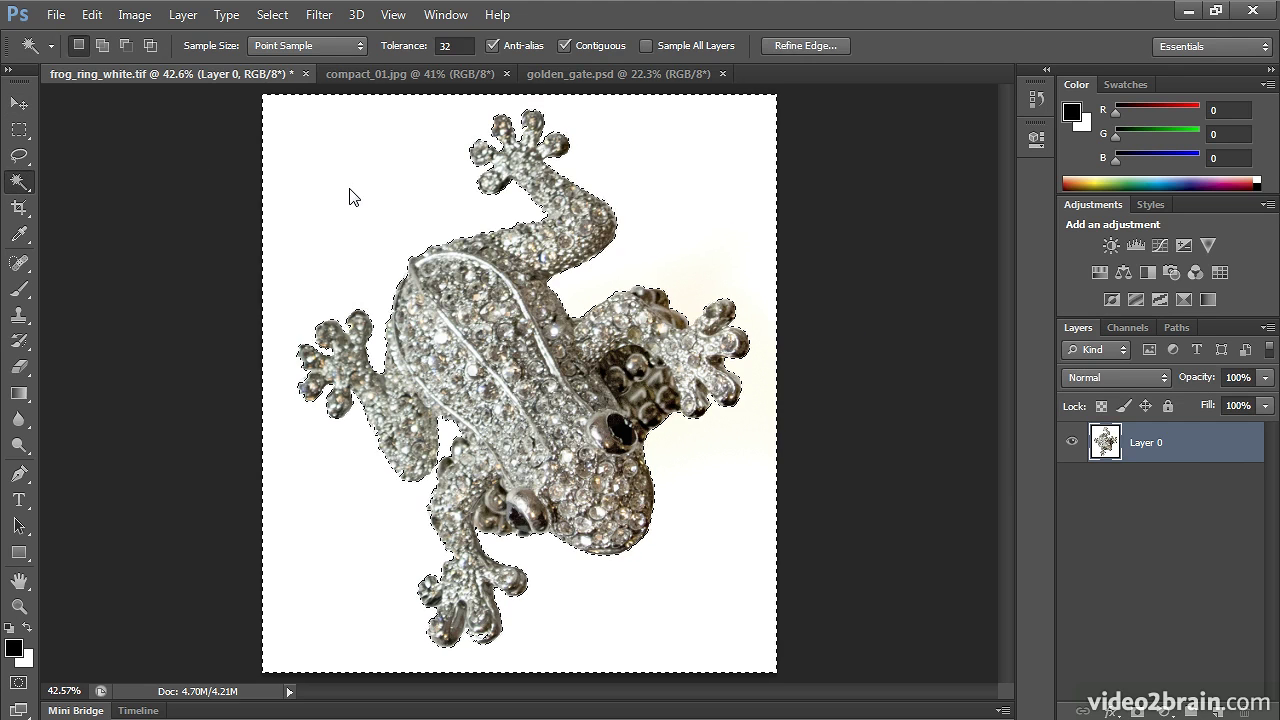
left_click(350, 196)
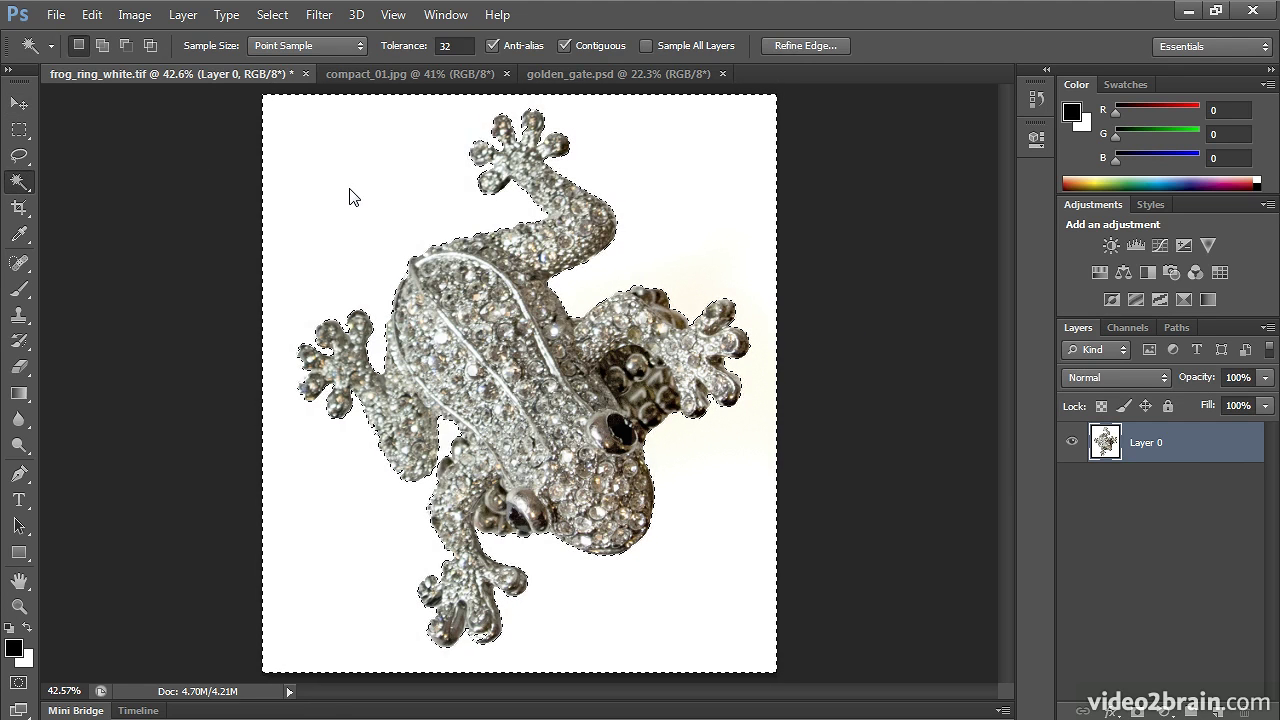
key("Delete")
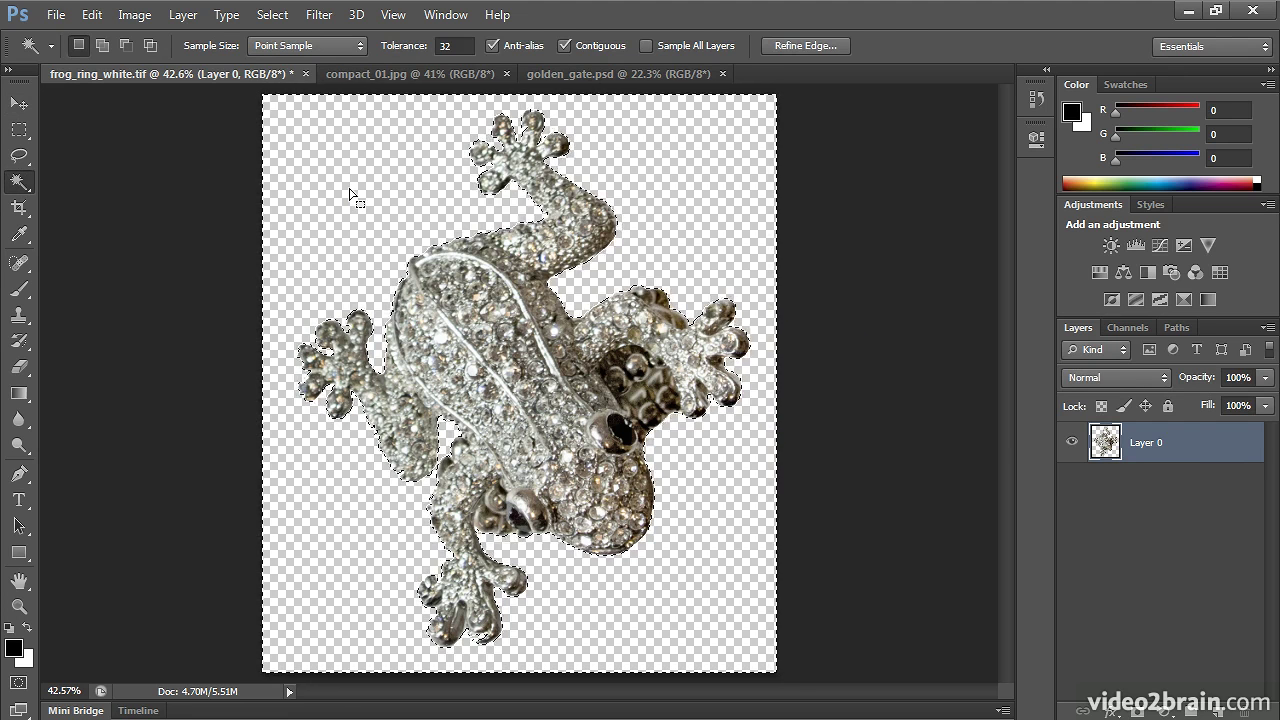
key("ctrl+d")
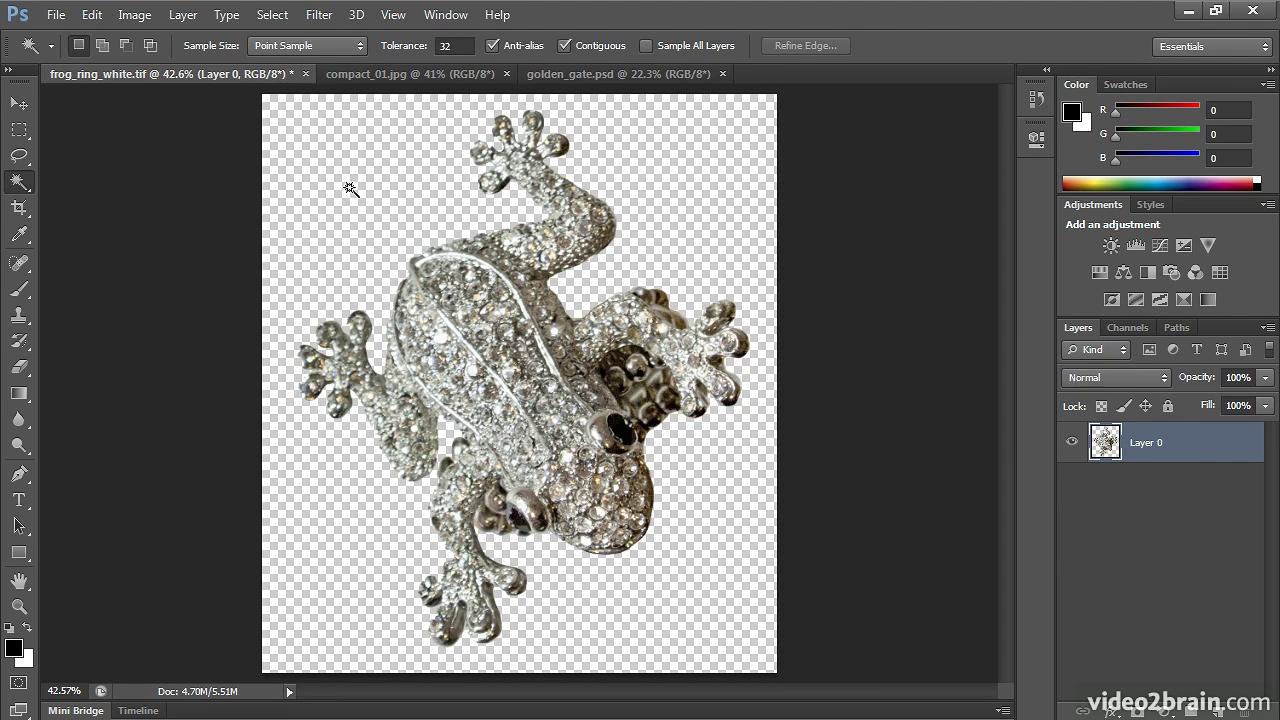
Step: Revert the frog image to its last saved version
left_click(57, 14)
left_click(183, 309)
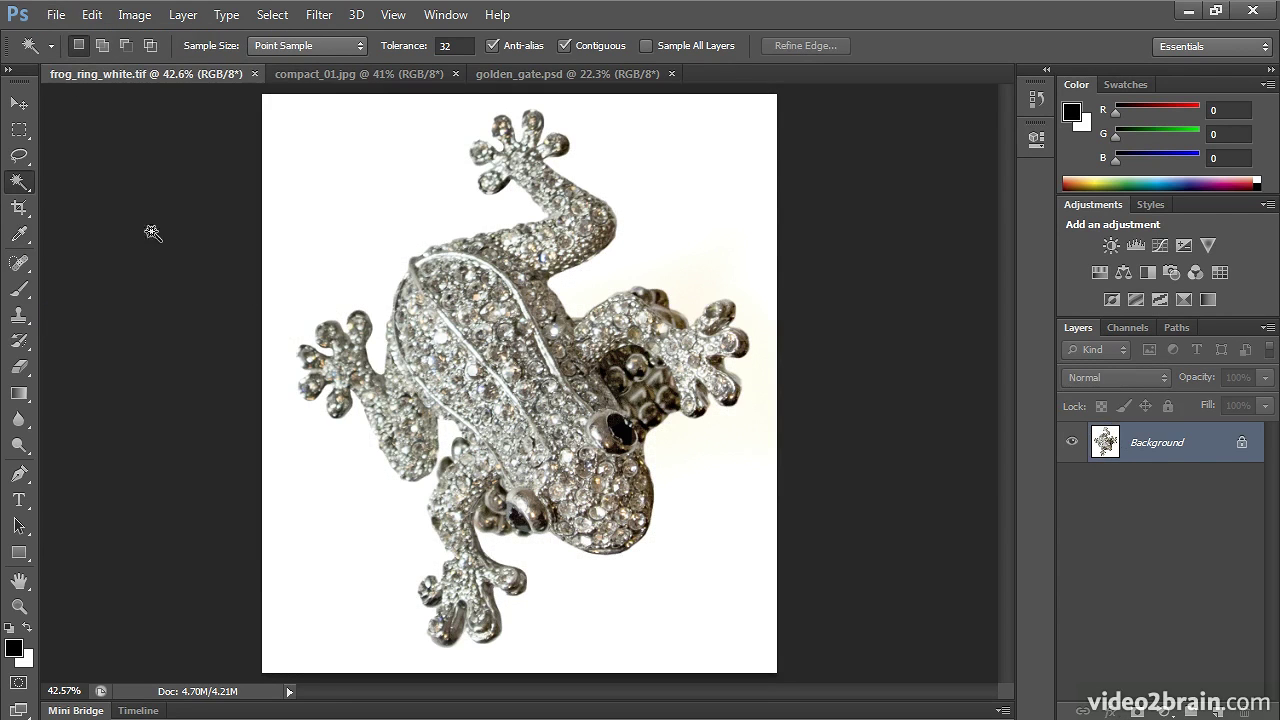
left_click(57, 14)
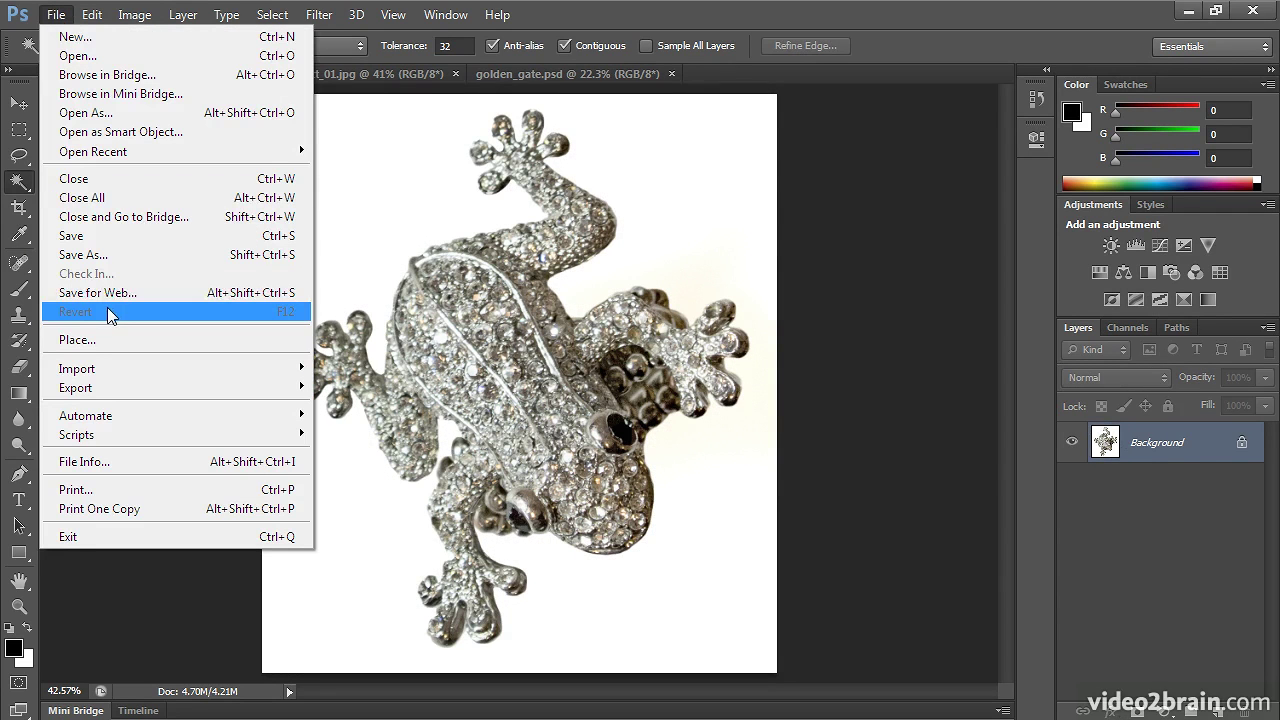
left_click(57, 14)
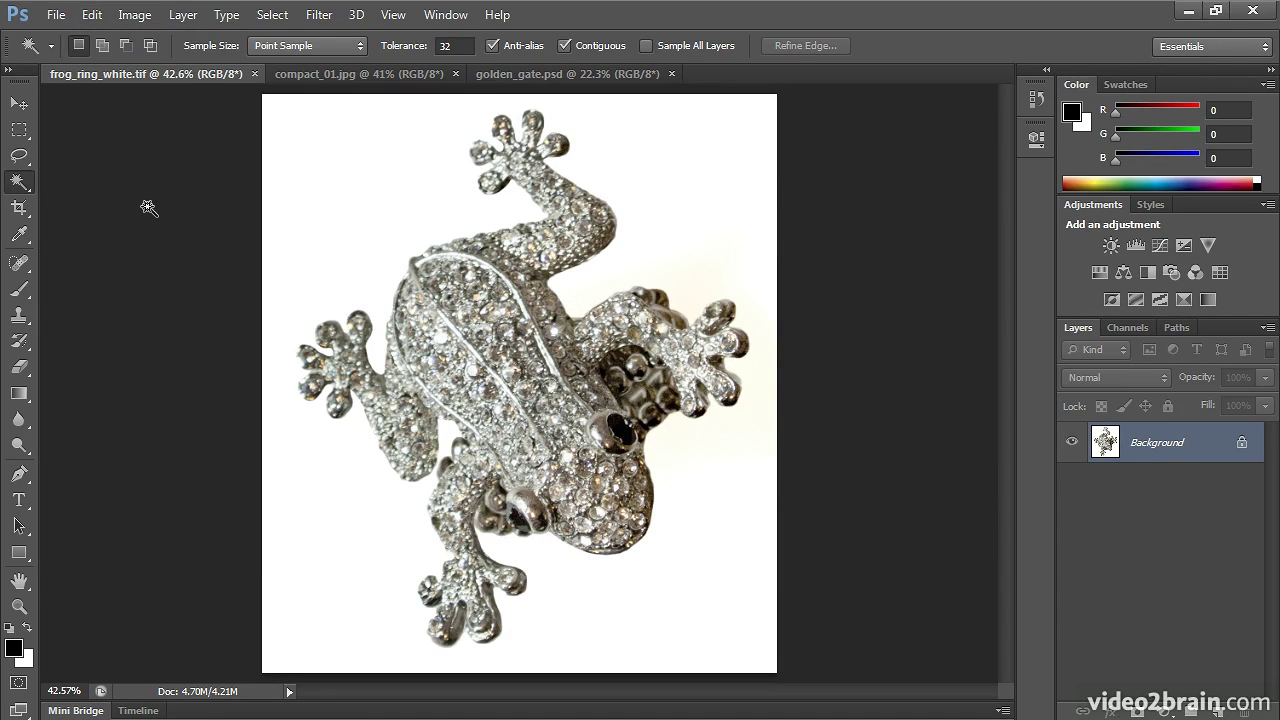
Step: Erase the white background around the frog with the Magic Eraser tool
left_click(20, 368)
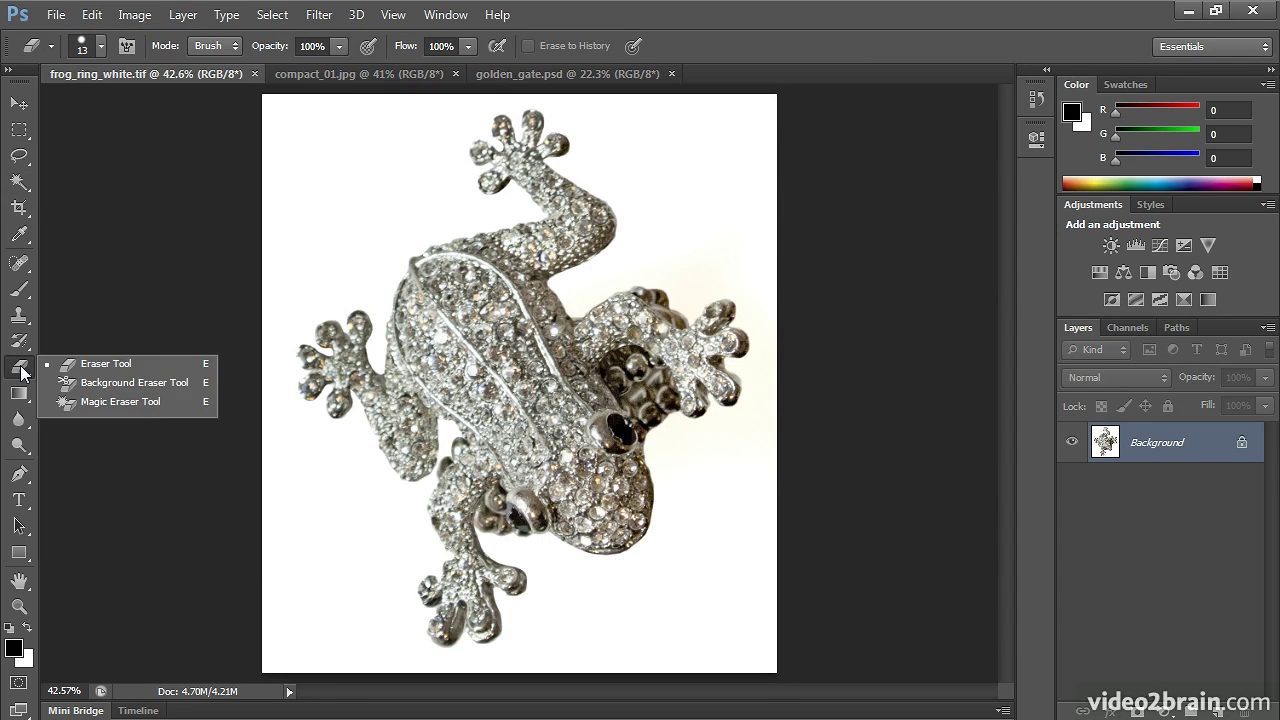
left_click(150, 402)
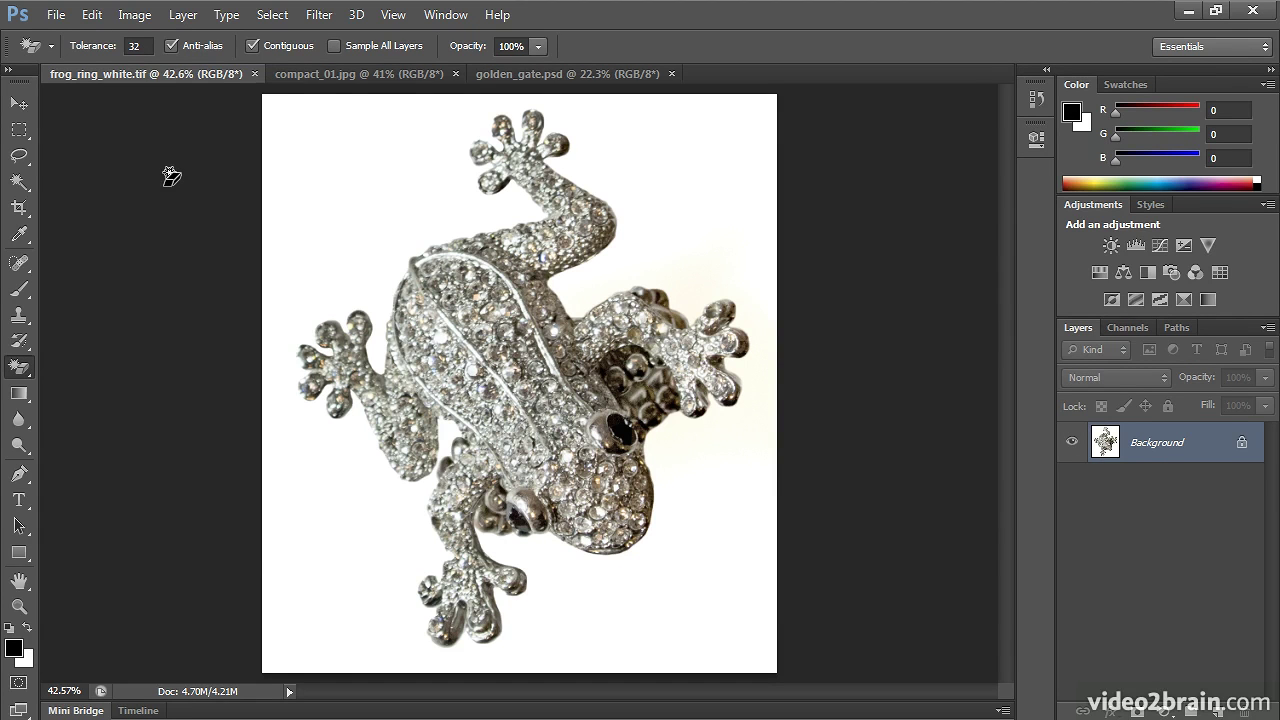
left_click(385, 175)
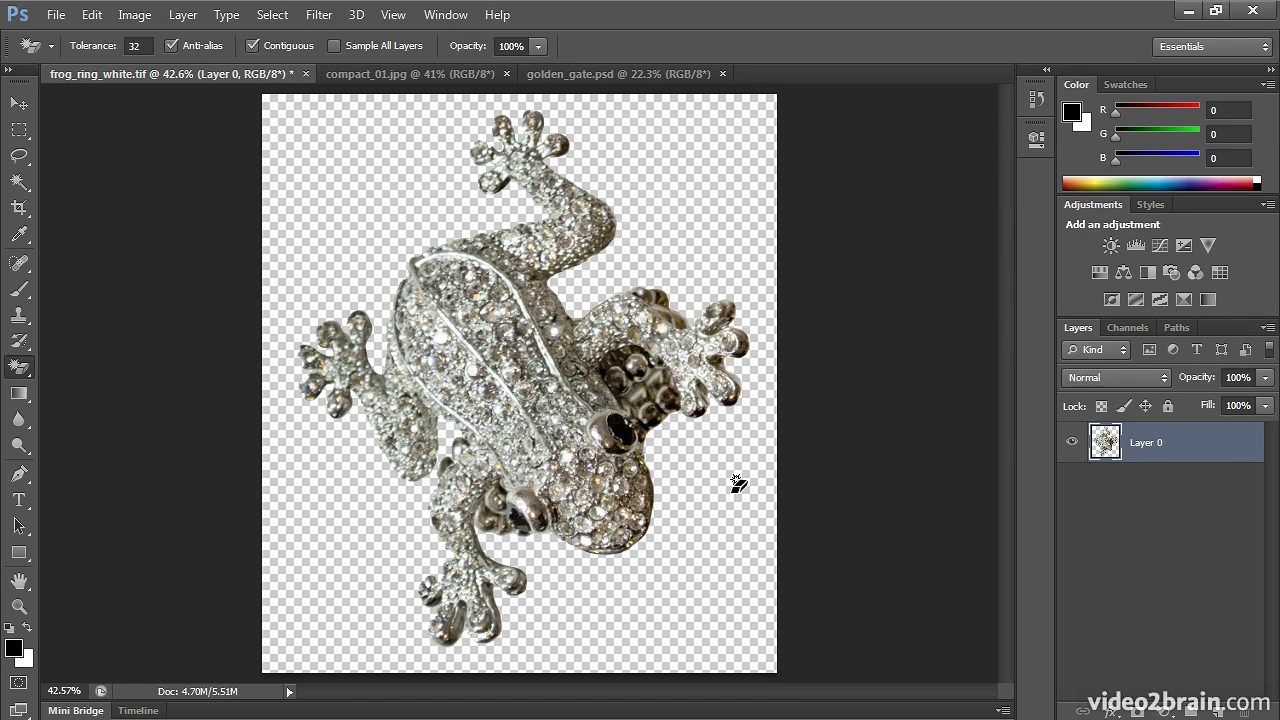
Step: Erase the white background in compact_01.jpg with the Magic Eraser and move the compact slightly upward
left_click(388, 79)
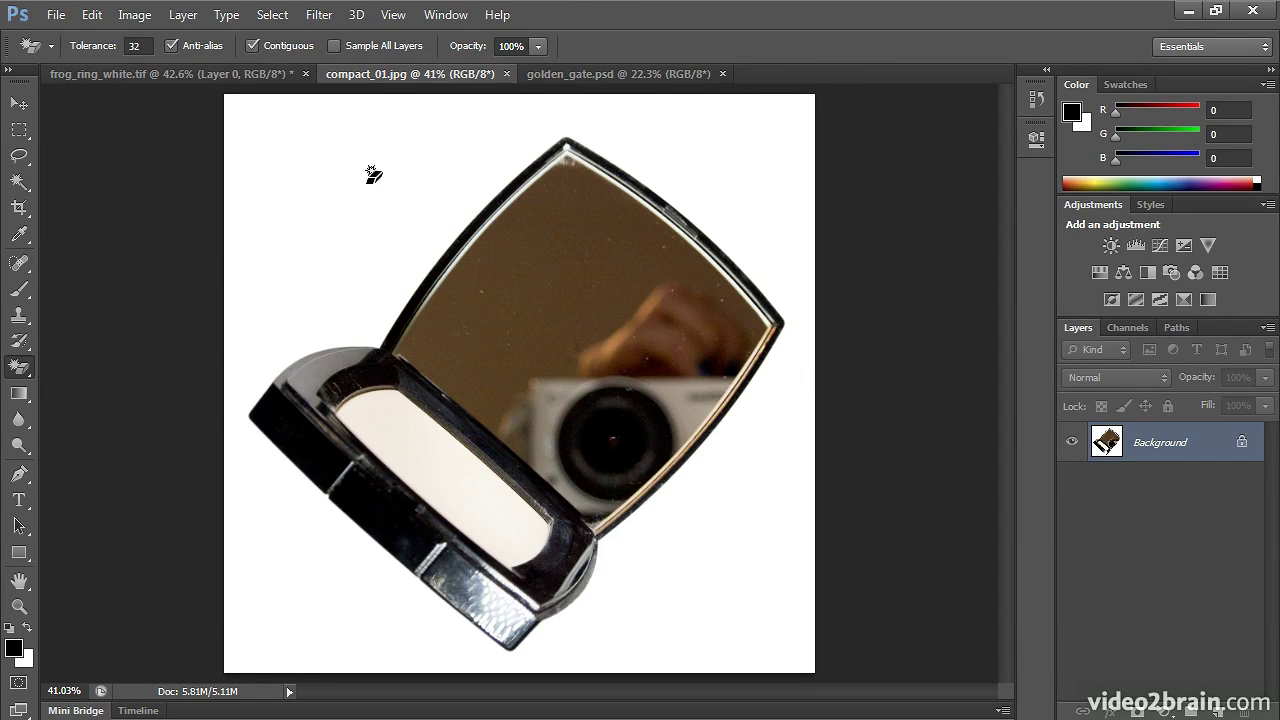
left_click(371, 172)
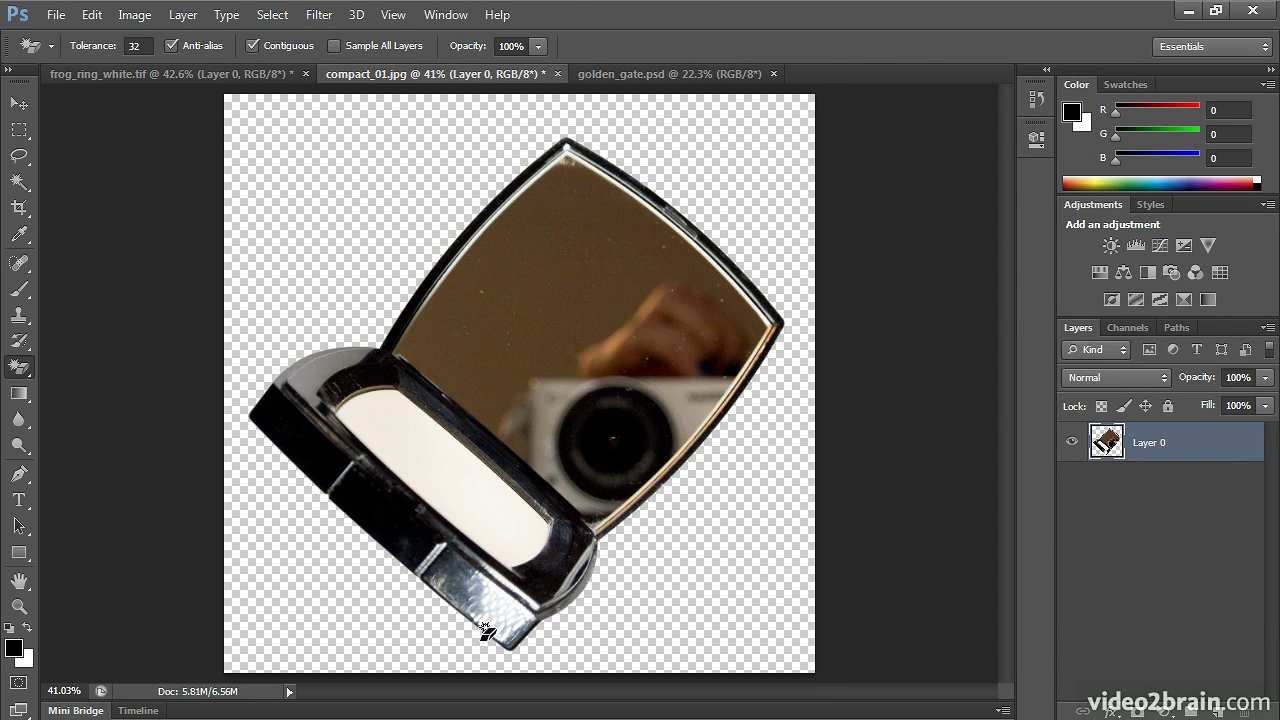
left_click(19, 103)
left_click_drag(572, 386, 564, 360)
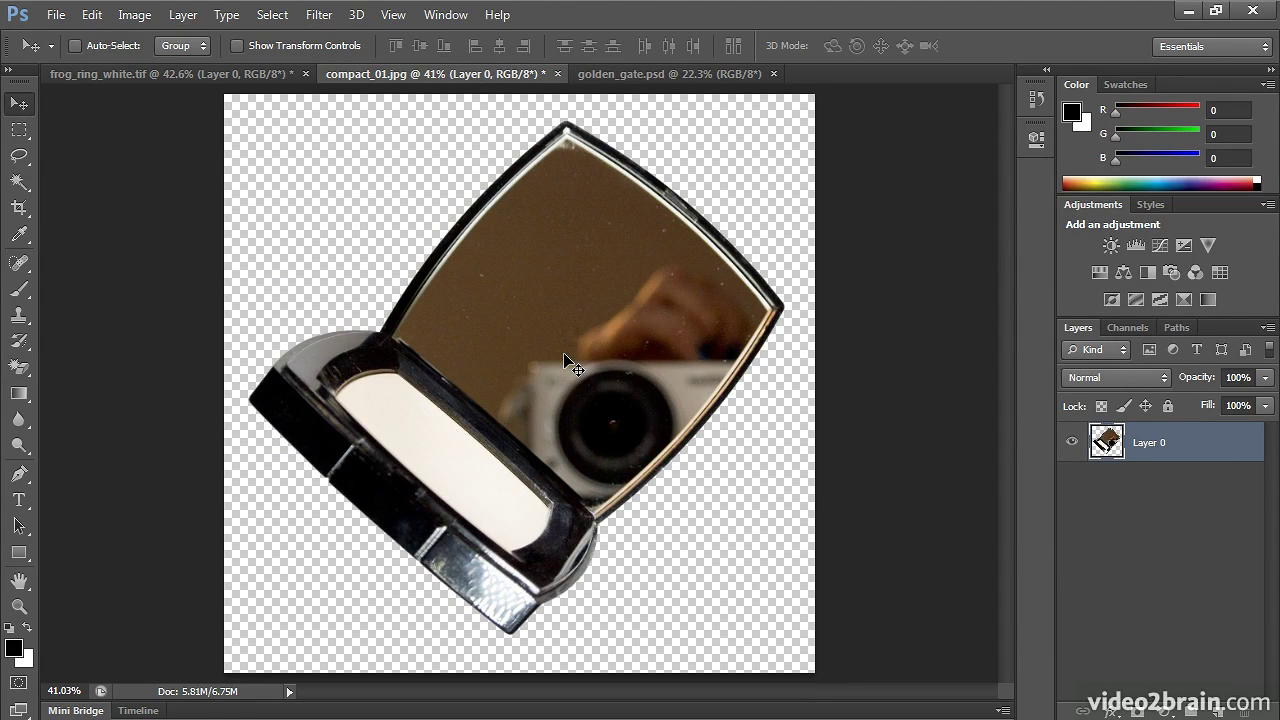
Step: Switch to golden_gate.psd and activate the Magic Eraser tool
left_click(662, 78)
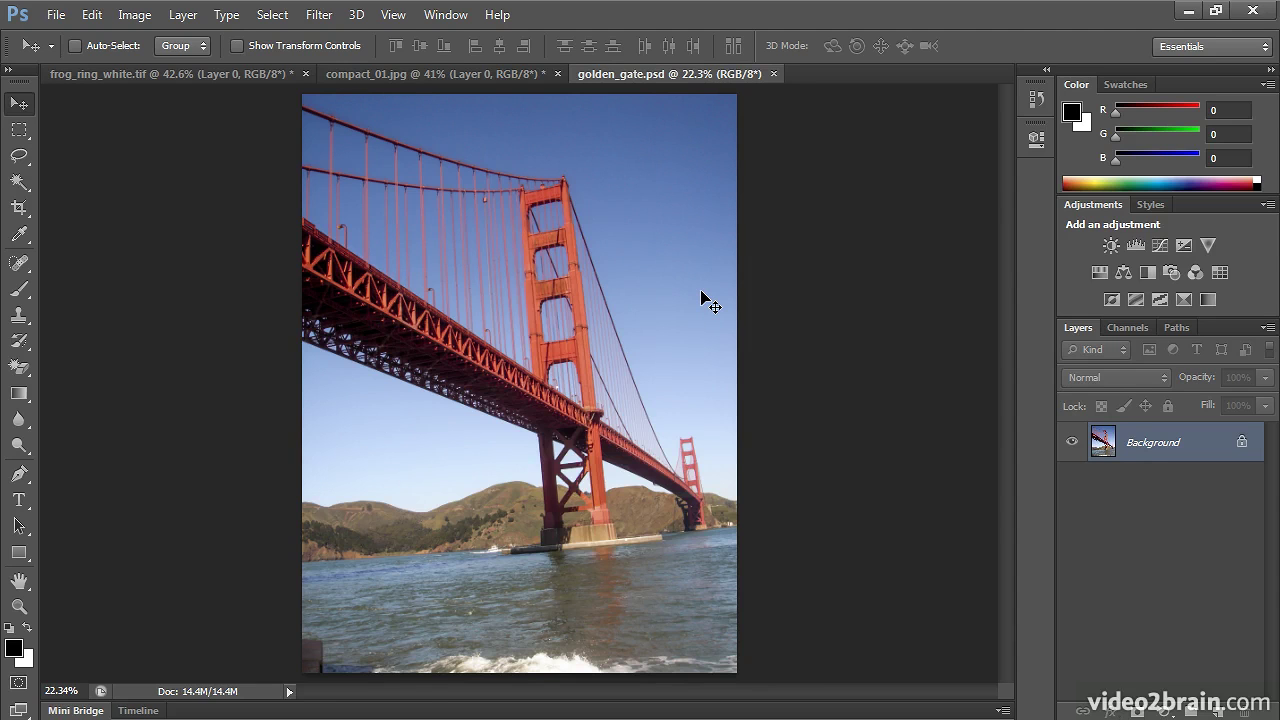
left_click(10, 375)
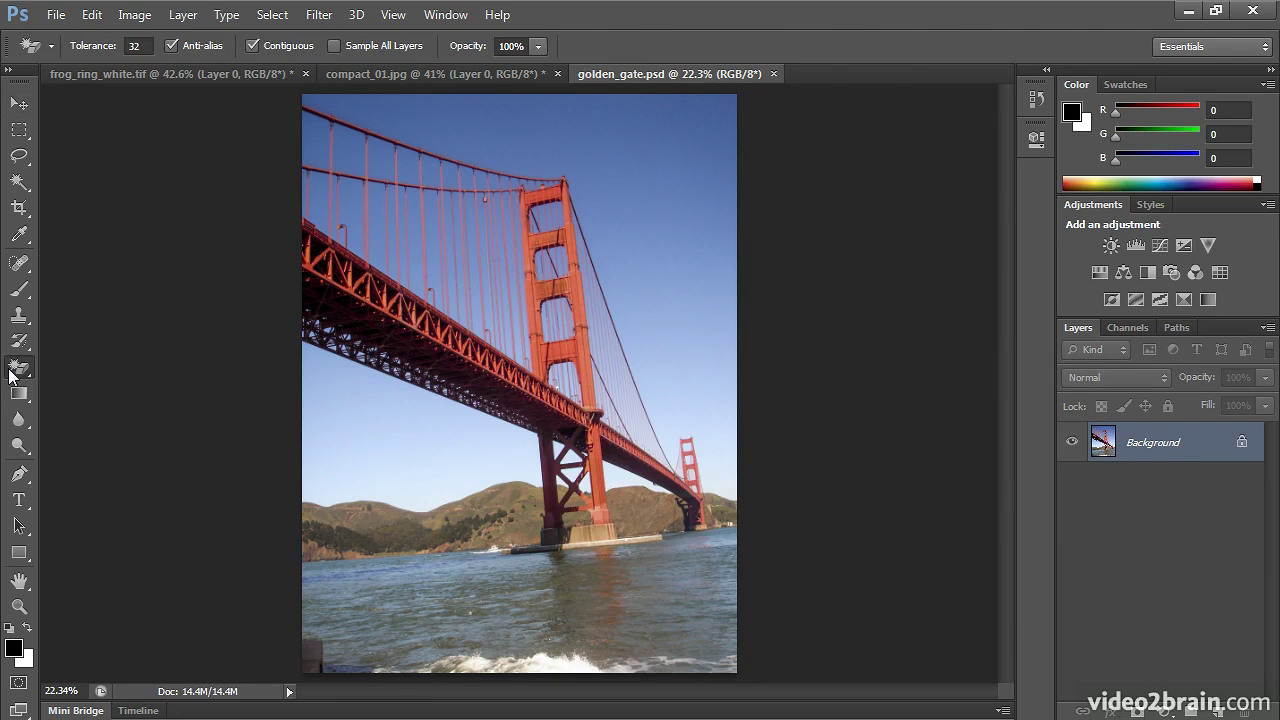
Step: Try erasing the dark blue sky beside the bridge tower at tolerance 32, and undo the erasure
left_click(670, 128)
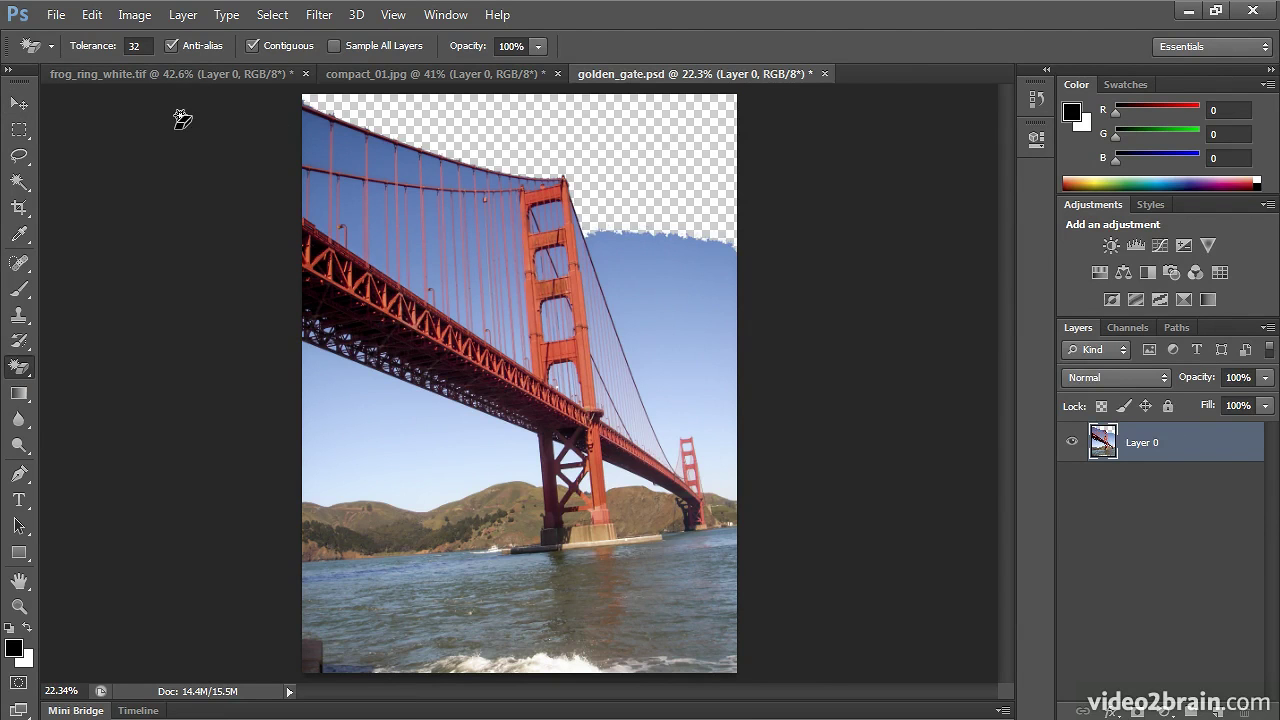
left_click(91, 14)
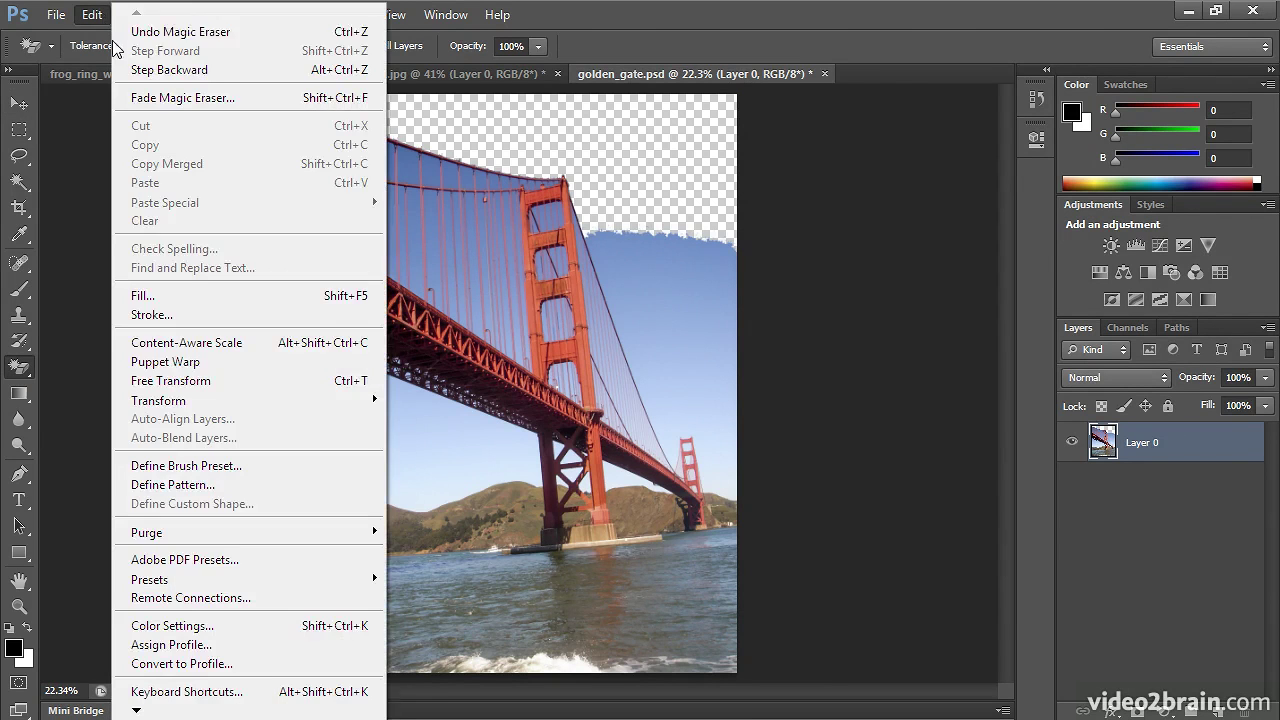
left_click(127, 32)
Step: Try erasing the sky beside the bridge tower with the Magic Eraser tolerance set to 80, and undo the erasure
left_click(130, 45)
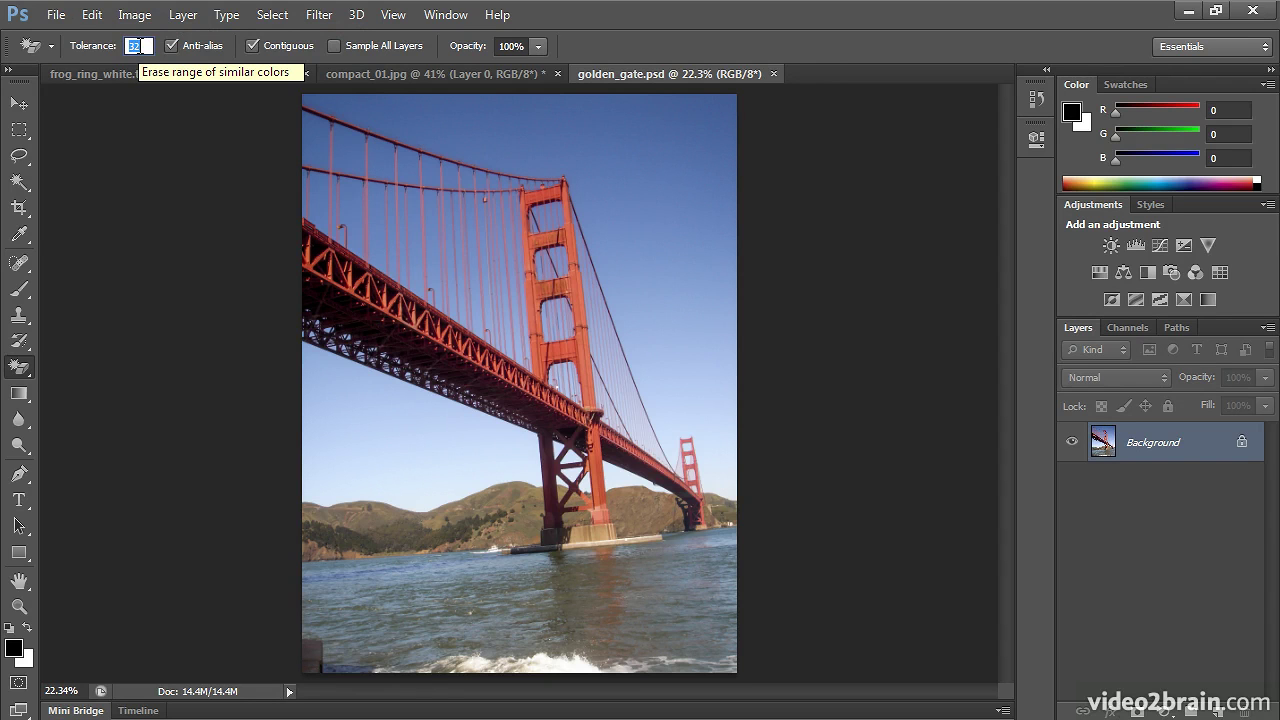
type("80")
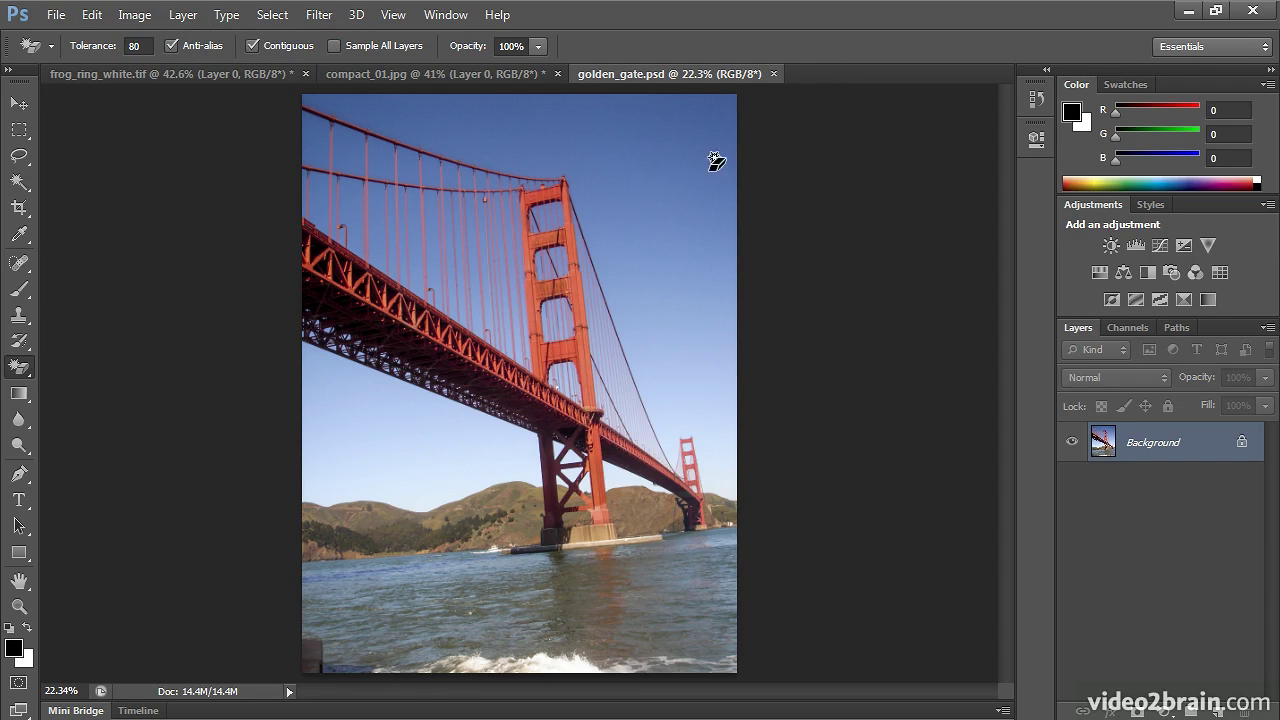
left_click(716, 162)
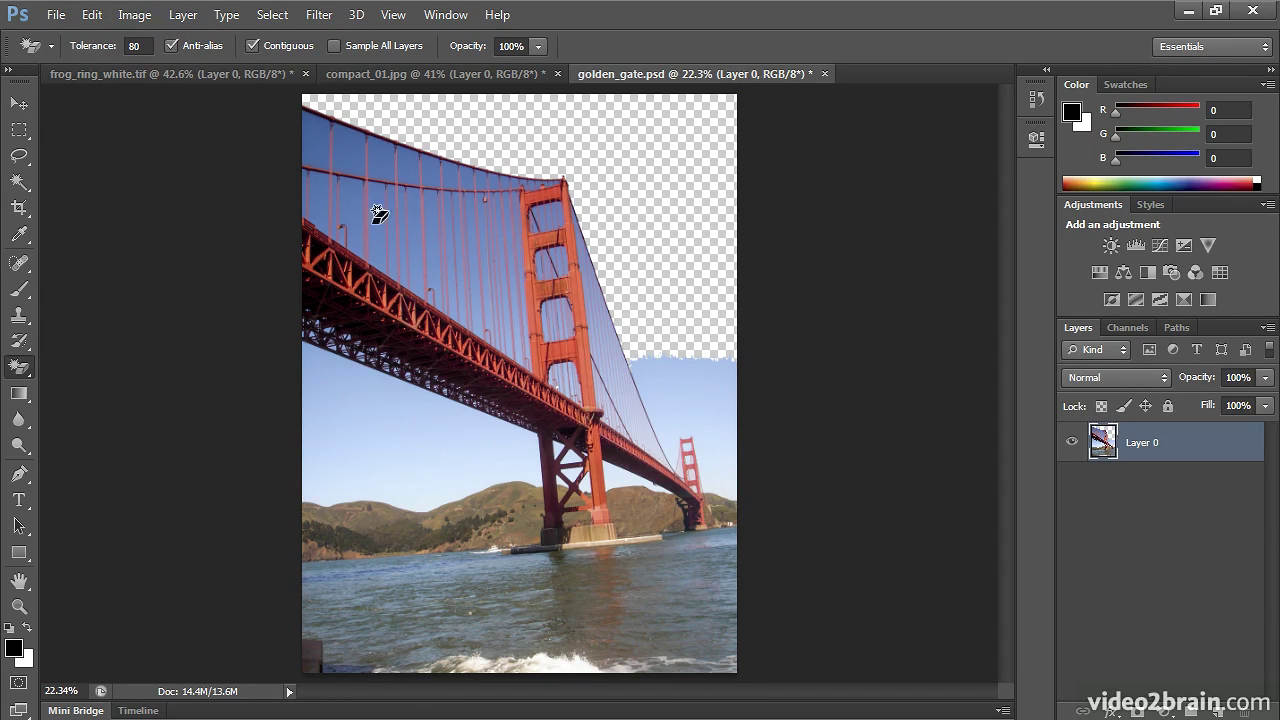
left_click(92, 14)
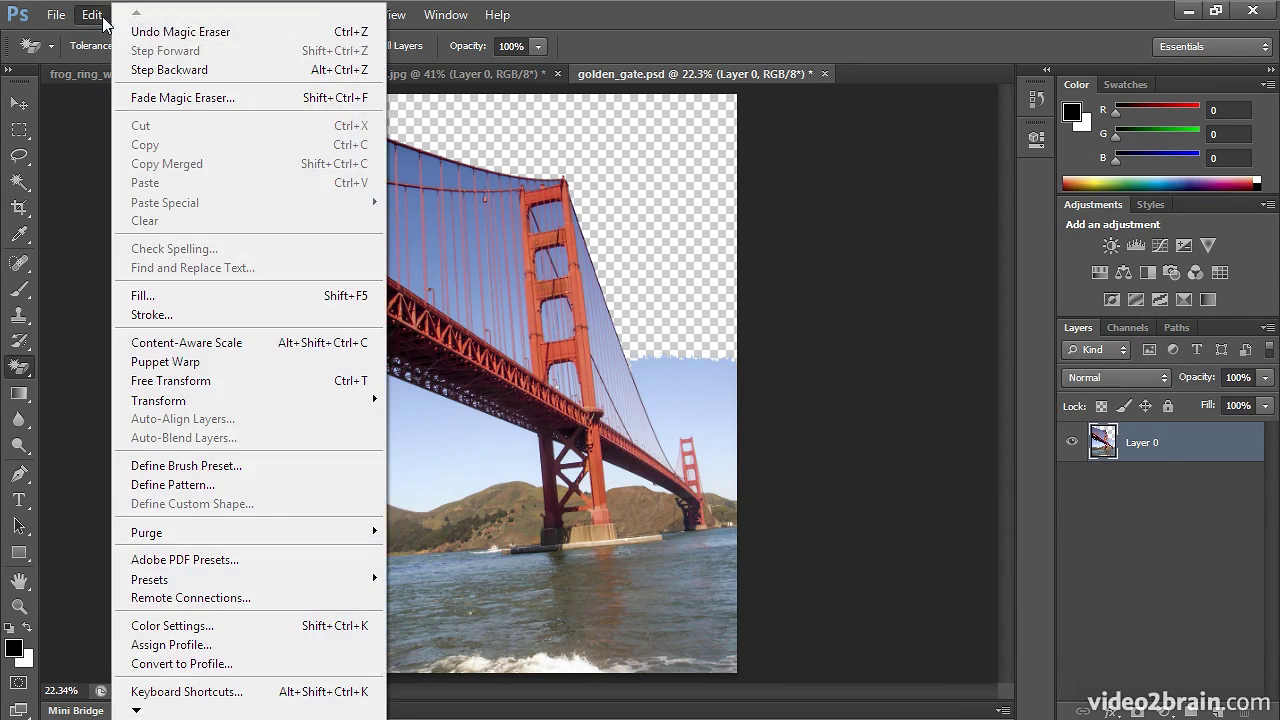
left_click(174, 32)
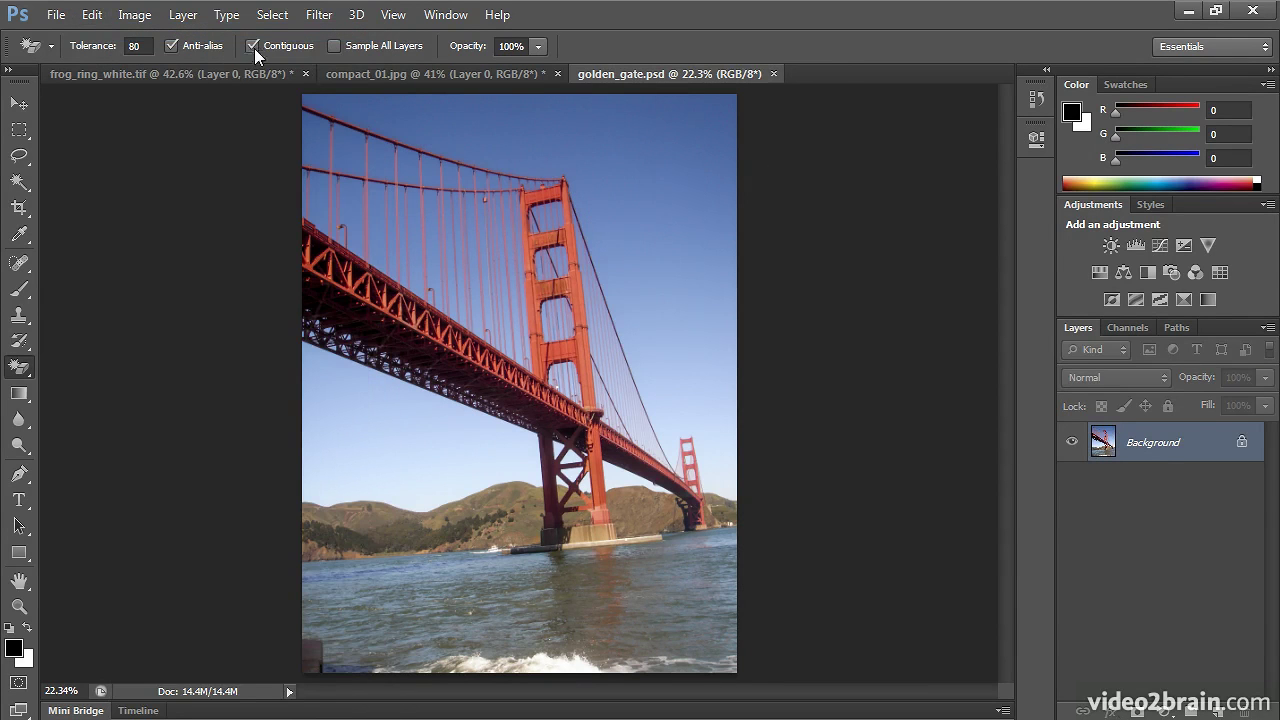
Step: Turn off Contiguous for the Magic Eraser and set its tolerance to 50
left_click(252, 46)
left_click(137, 46)
type("50")
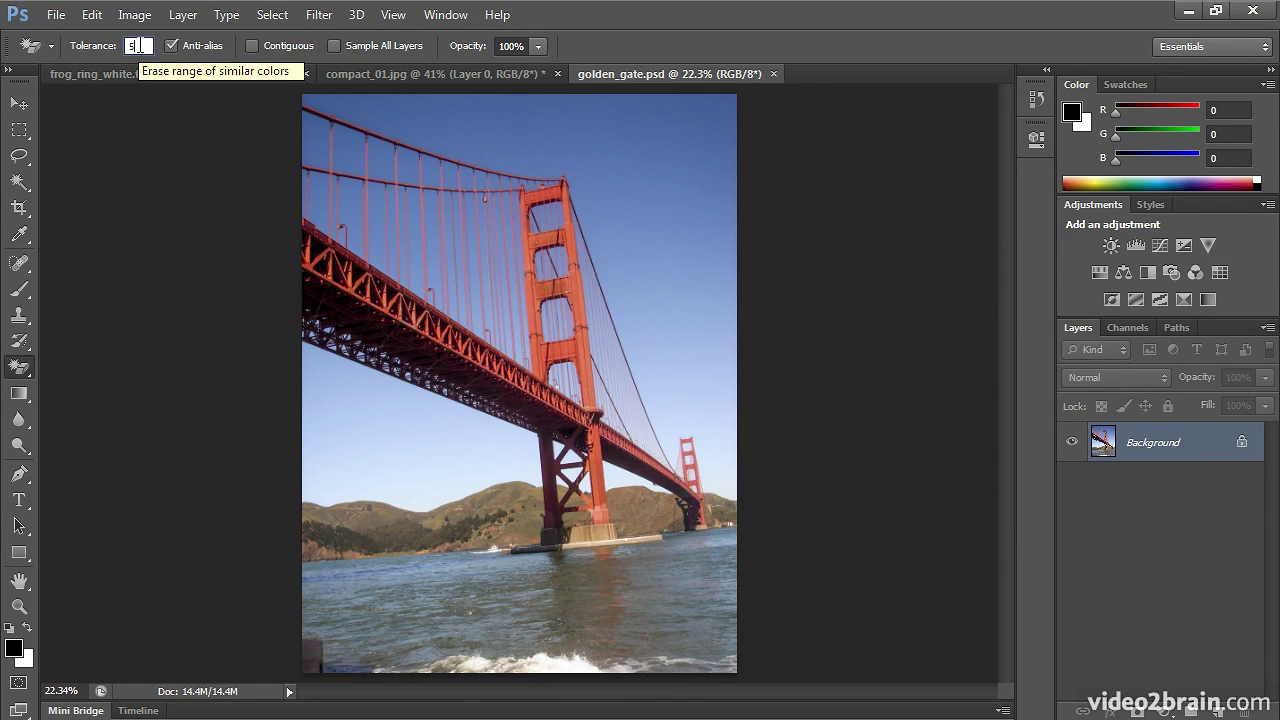
key("Return")
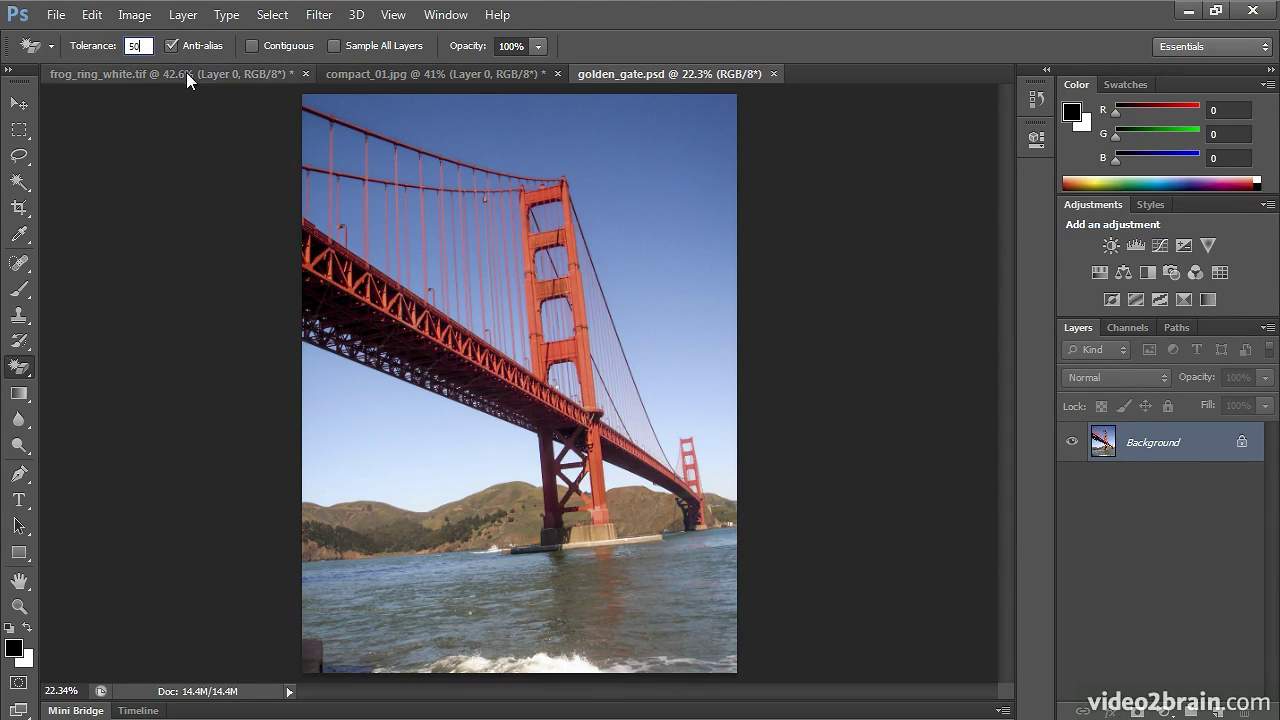
Step: Try erasing the upper sky with the non-contiguous Magic Eraser, and undo the erasure
left_click(559, 127)
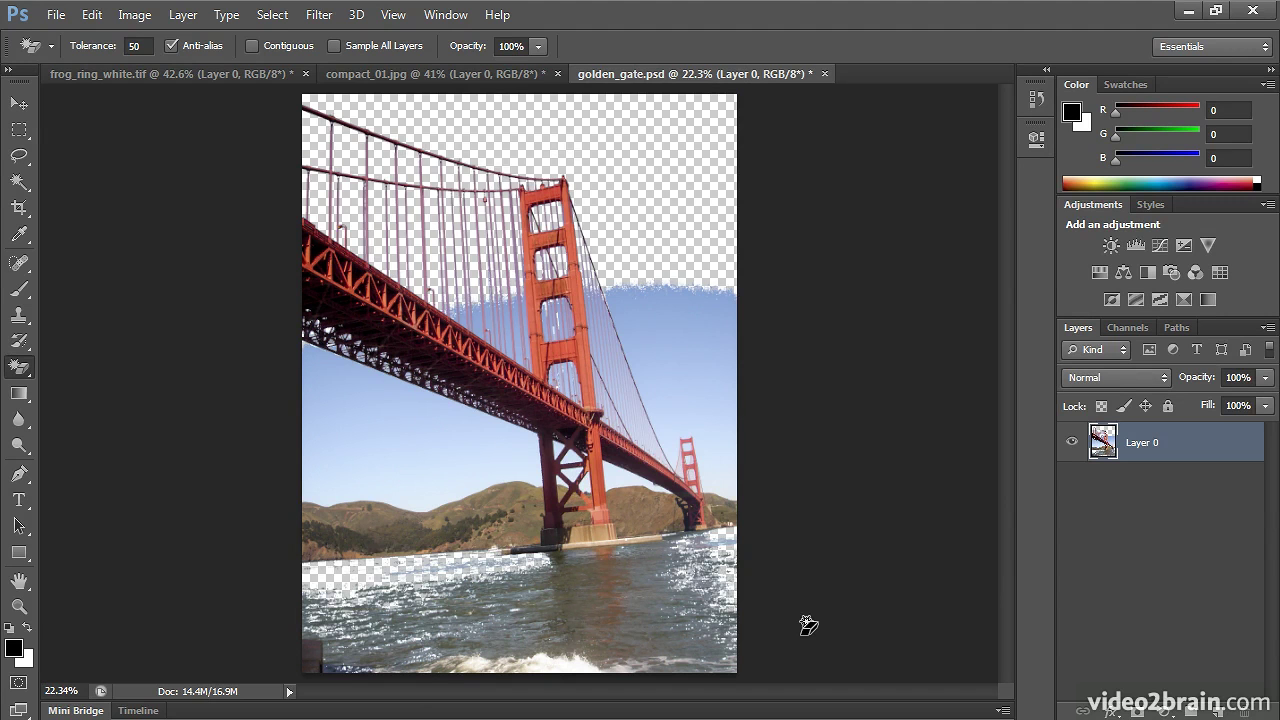
left_click(92, 14)
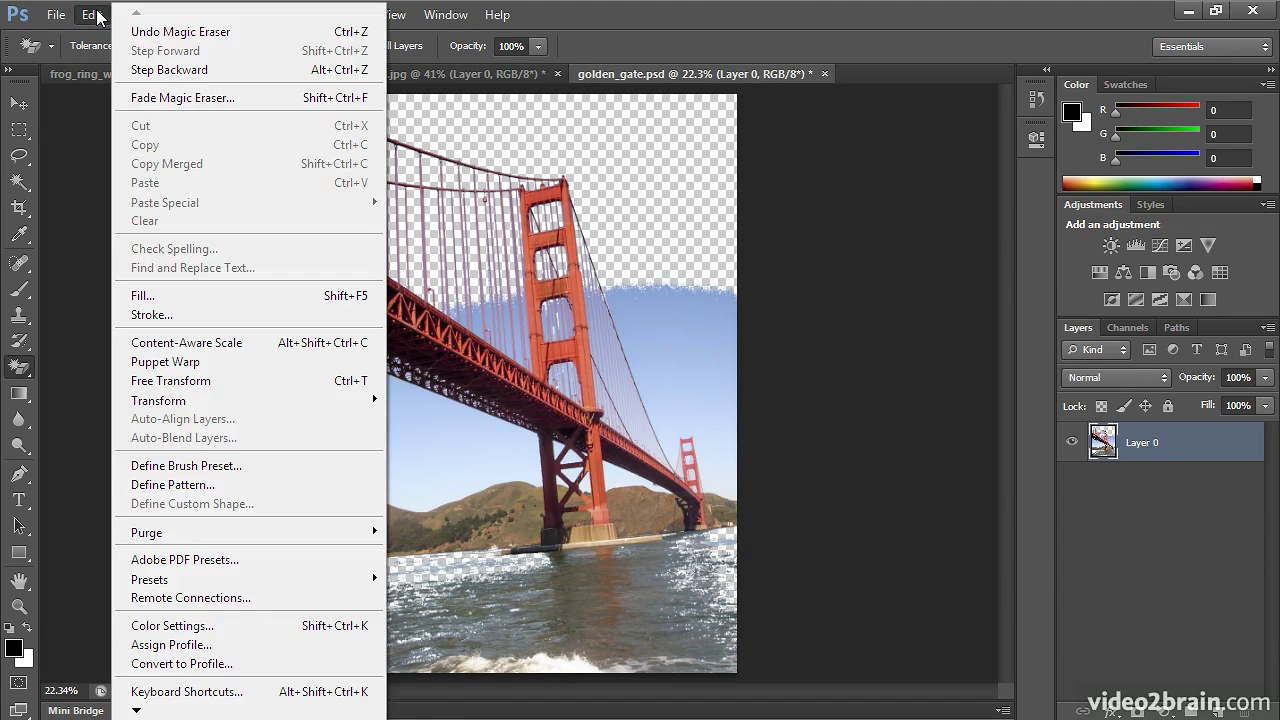
left_click(160, 31)
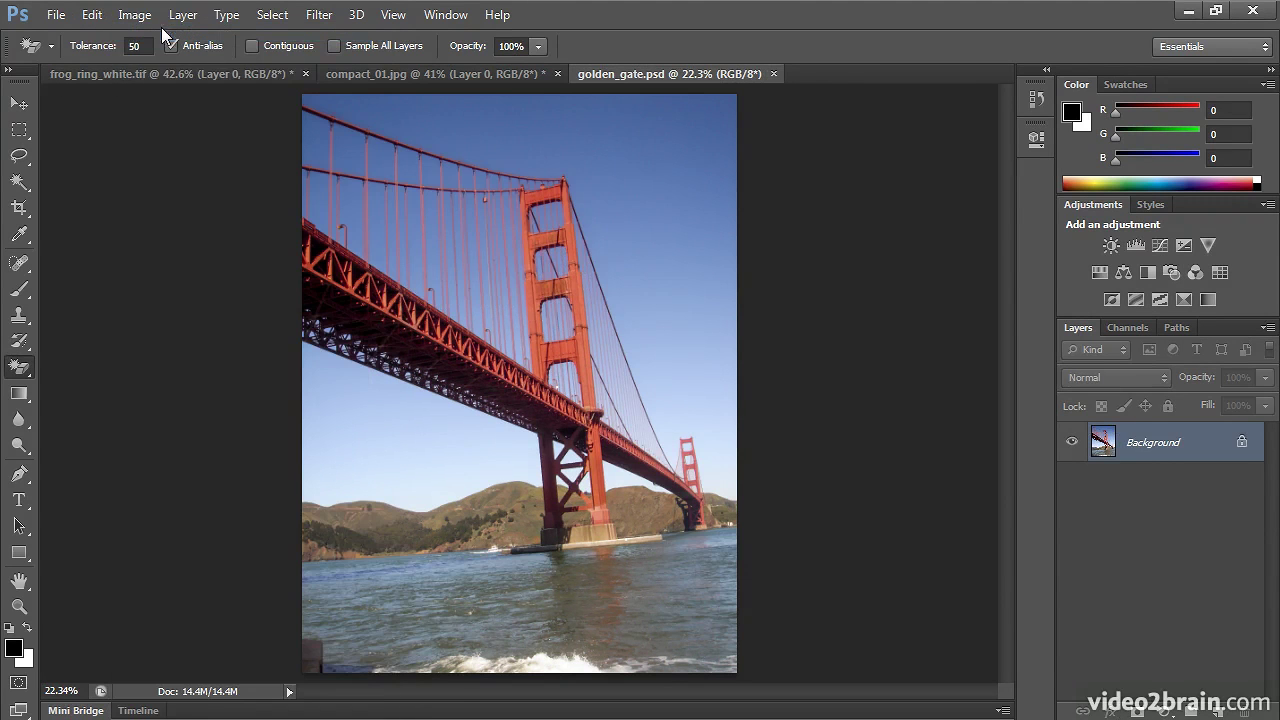
Step: Marquee-select the full image width from the top edge down to the hills, and erase the dark and light sky inside it with the Magic Eraser
left_click(21, 133)
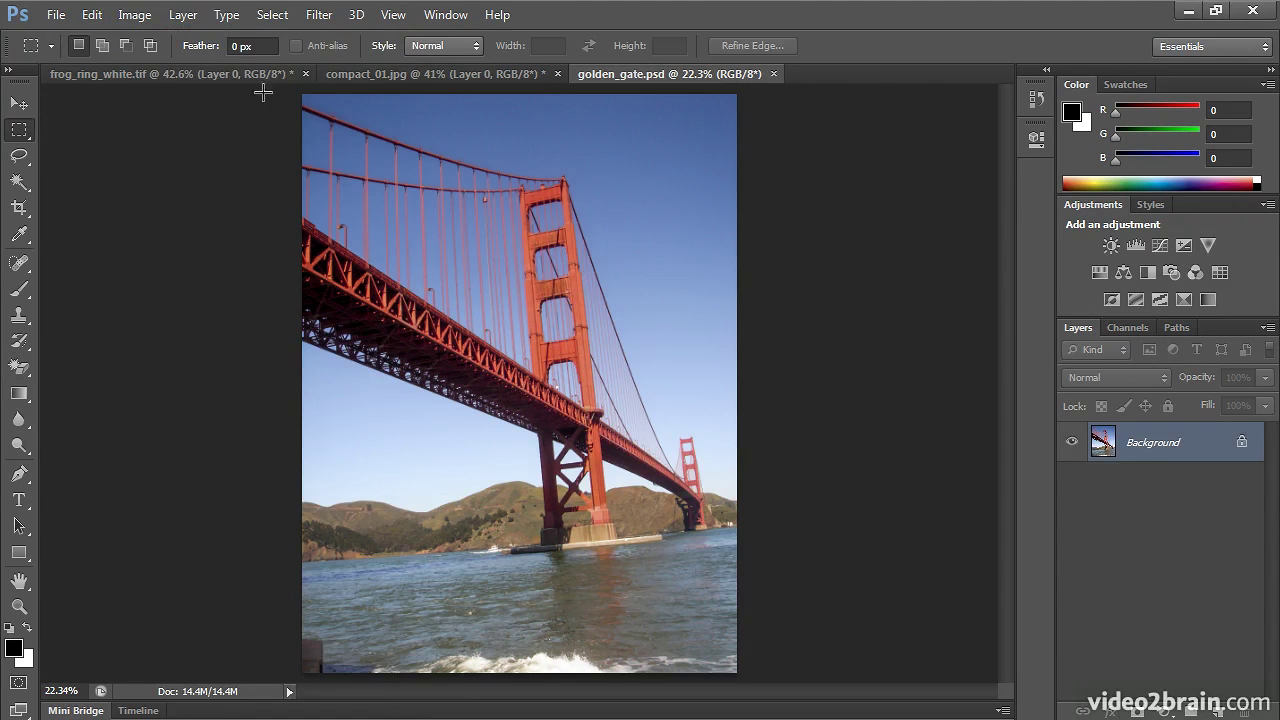
left_click_drag(303, 95, 805, 521)
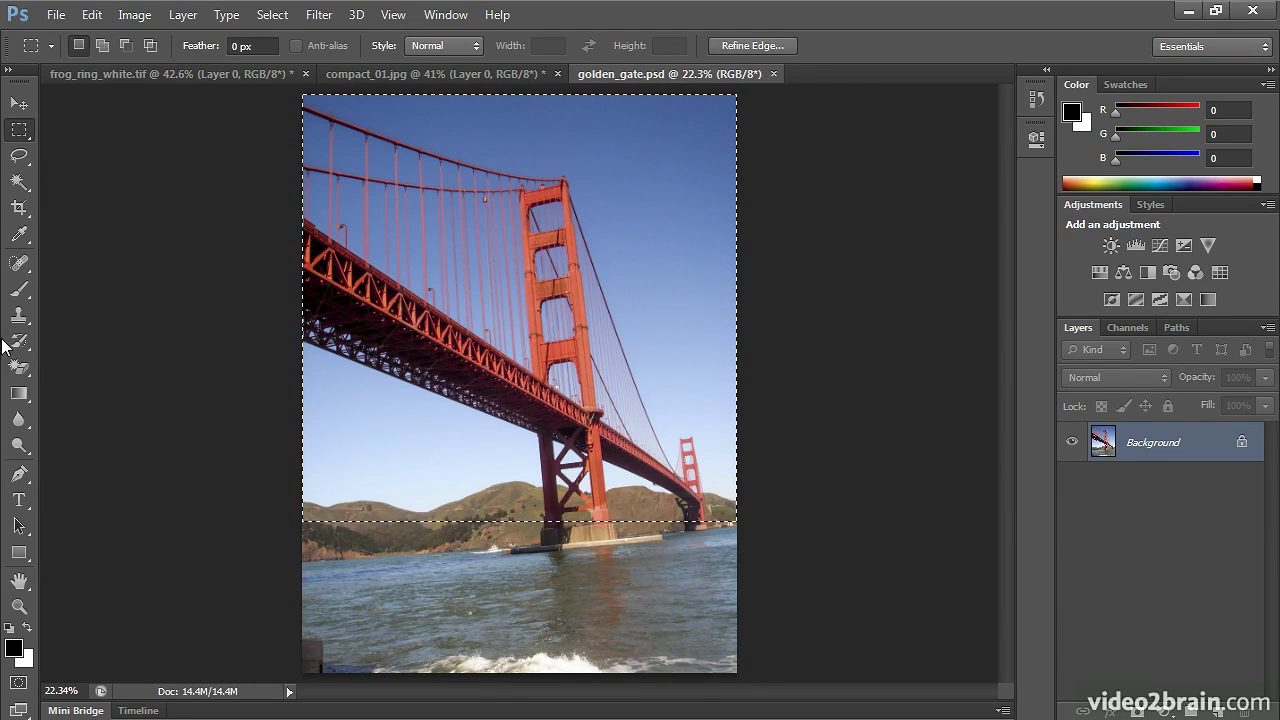
left_click(18, 368)
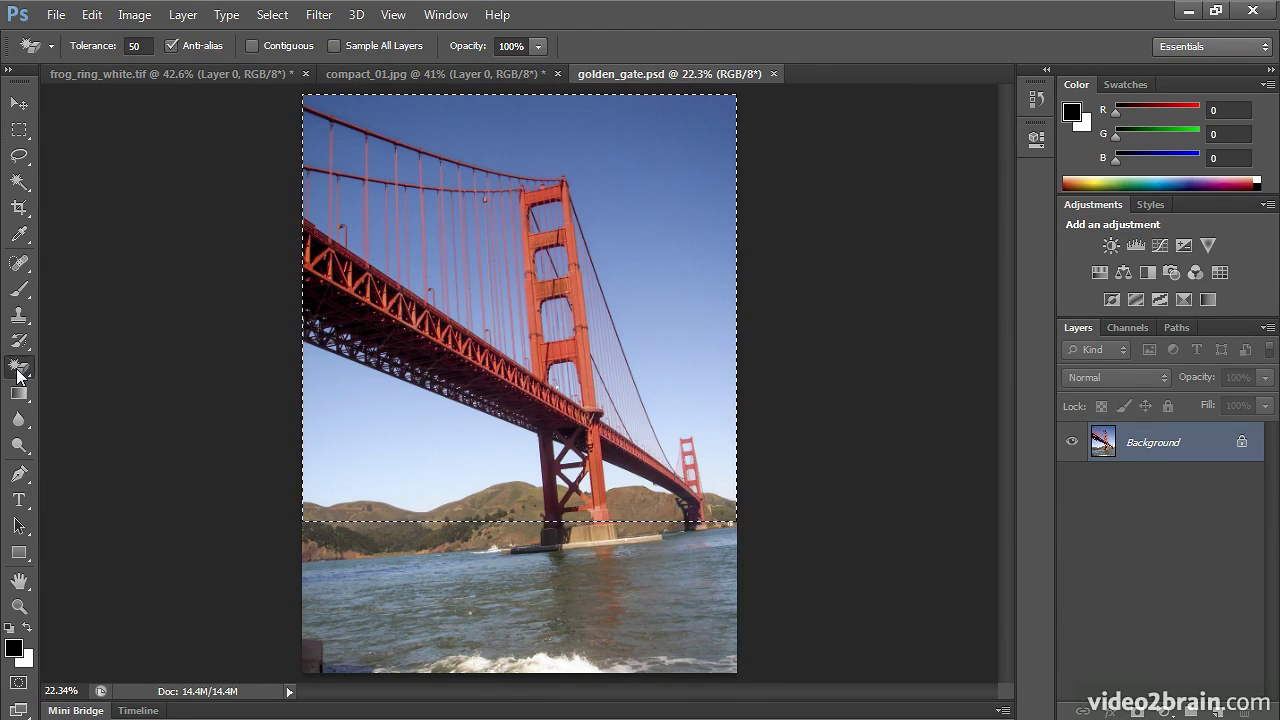
left_click(674, 140)
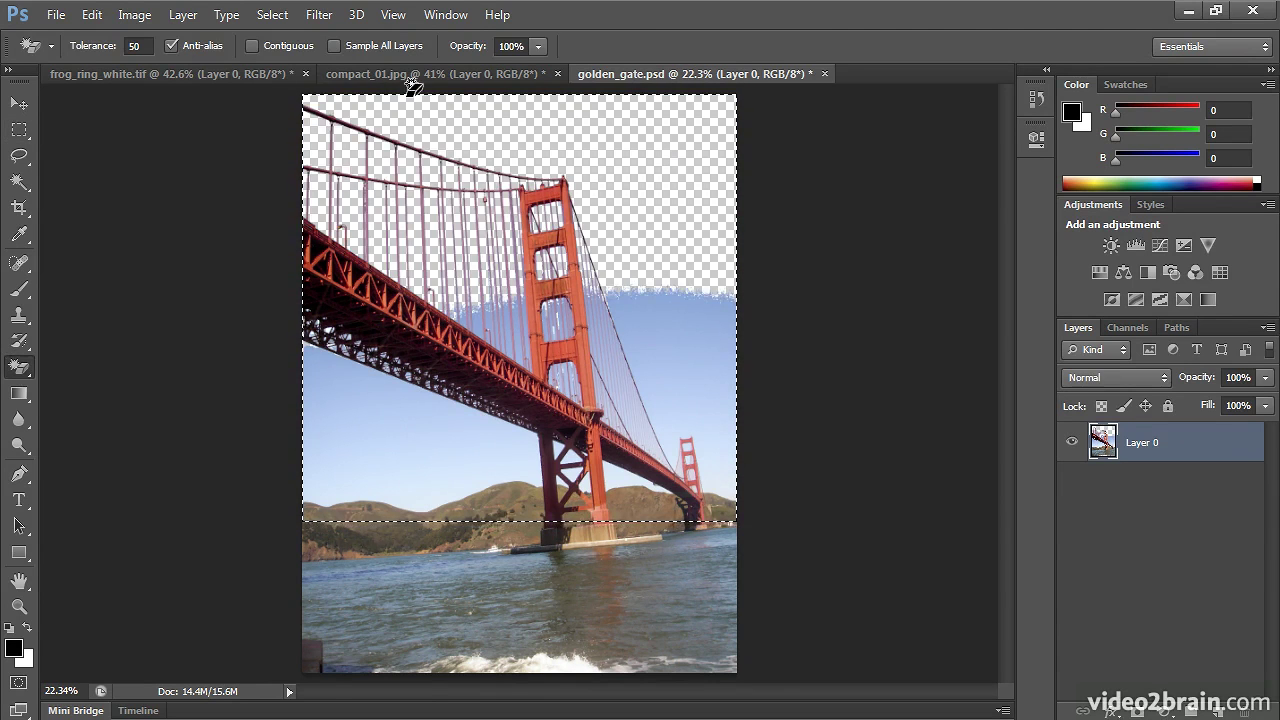
left_click(665, 378)
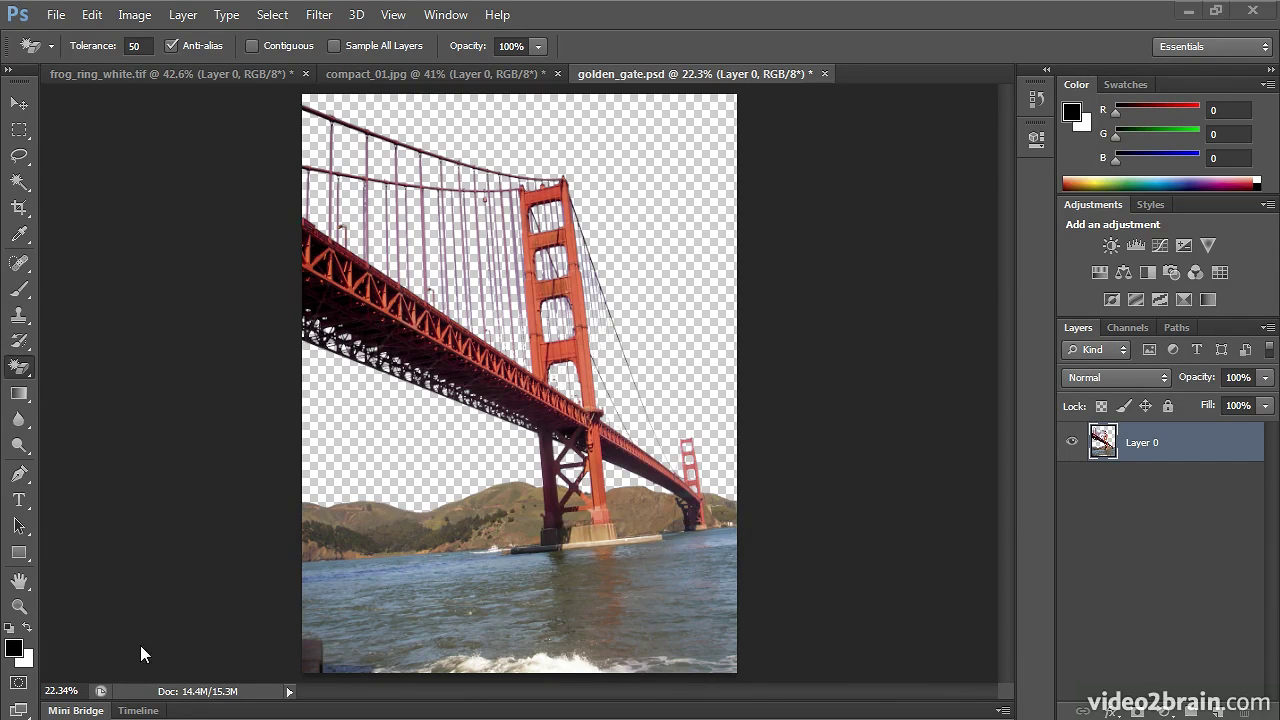
Step: Open fish.jpg from the 05_Layers_Masks folder through Mini Bridge
left_click(75, 710)
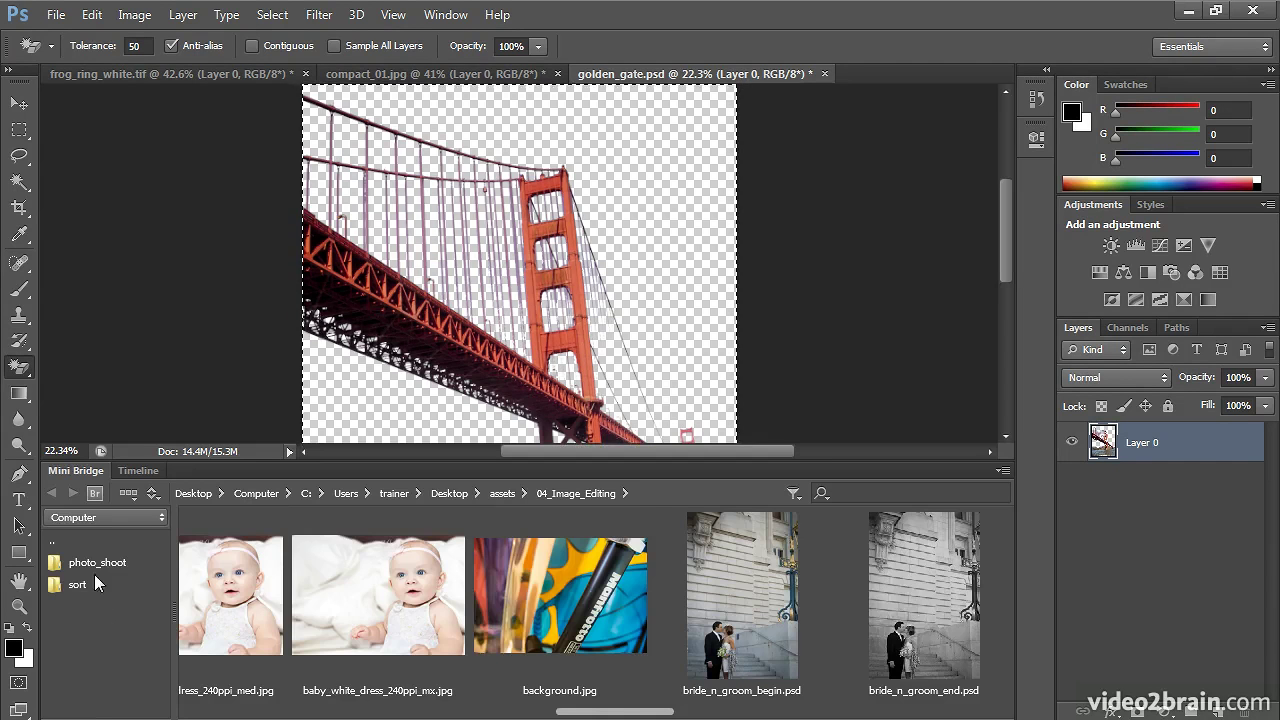
left_click(88, 545)
left_click(113, 652)
double_click(889, 645)
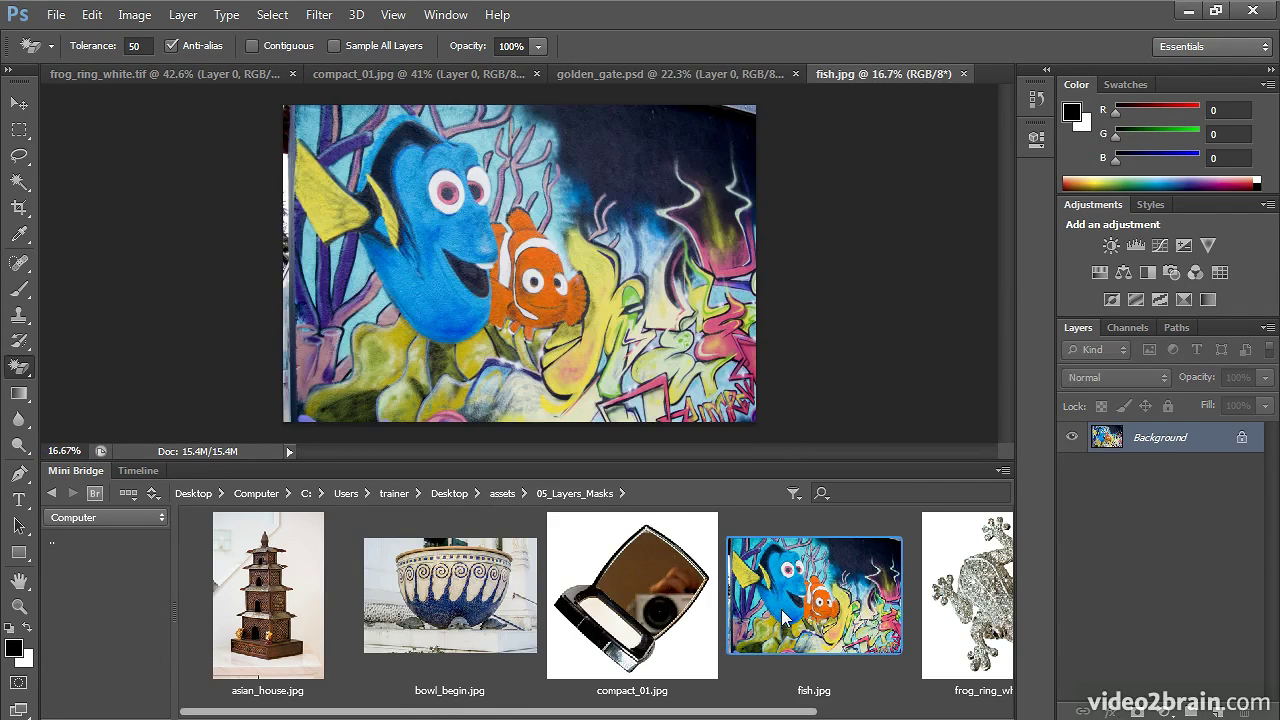
Step: Use the Move tool to copy the fish.jpg image into golden_gate.psd as a new layer
double_click(70, 471)
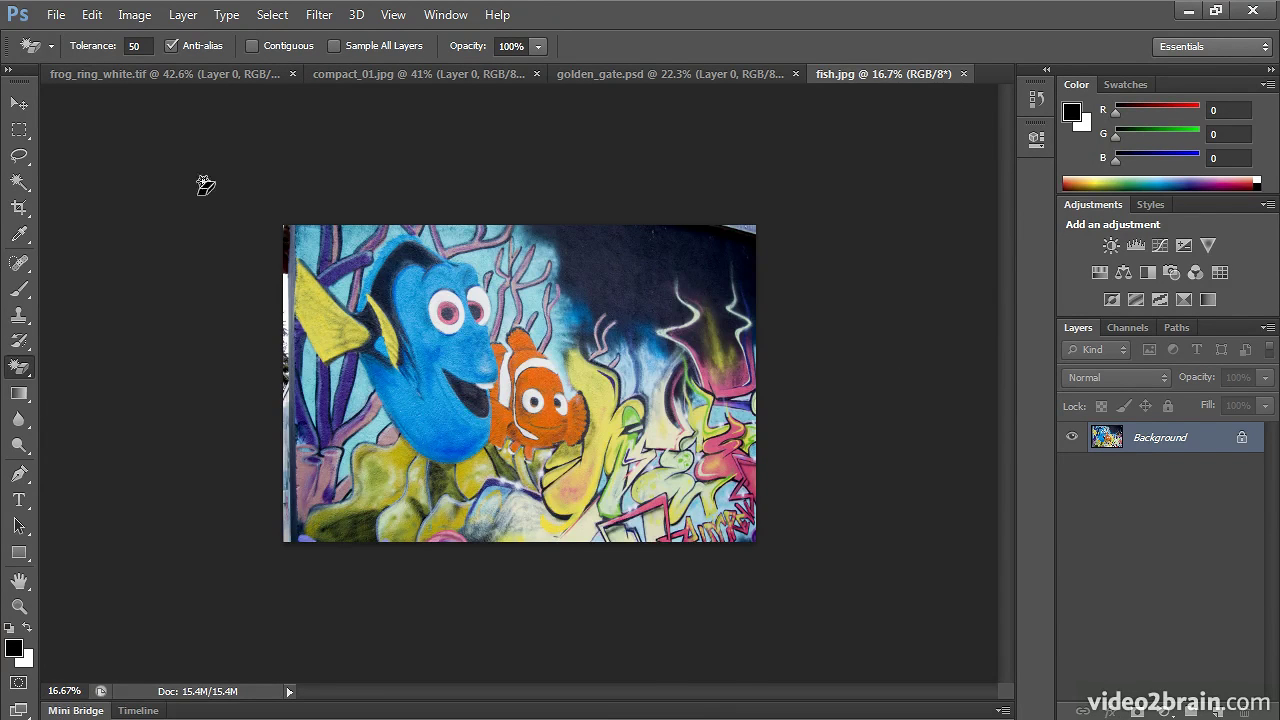
left_click(19, 103)
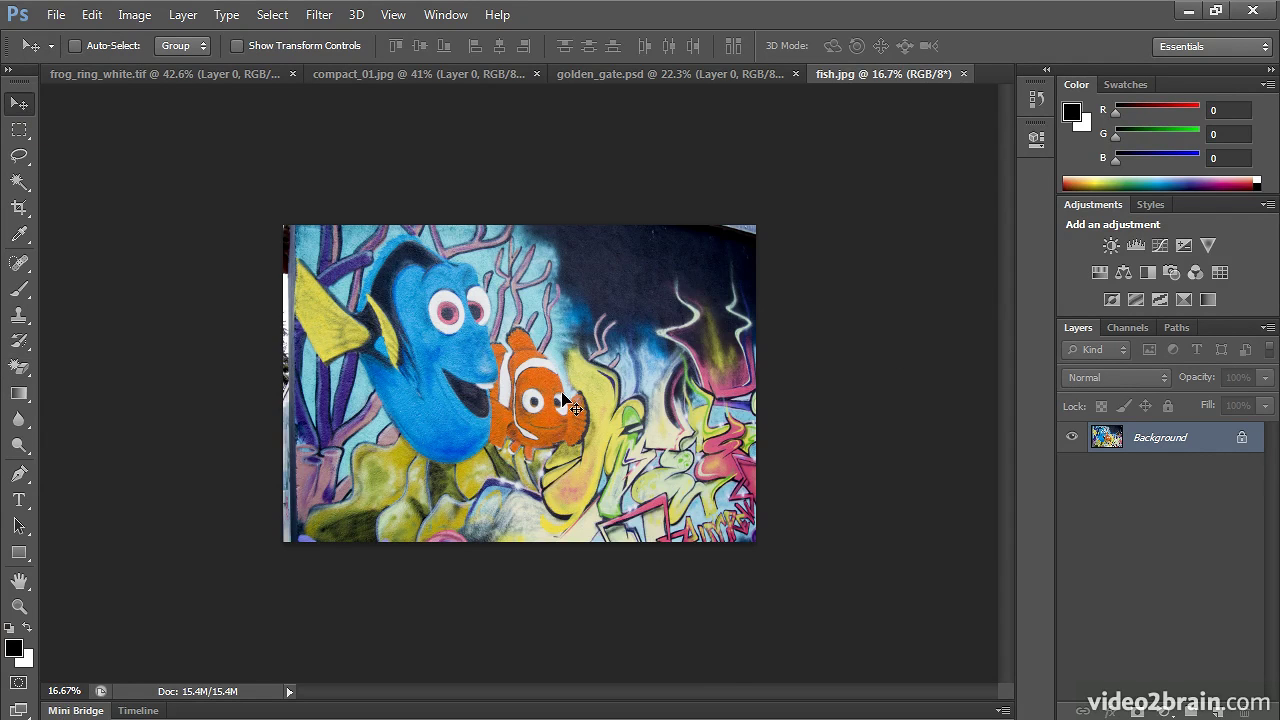
left_click_drag(572, 408, 594, 78)
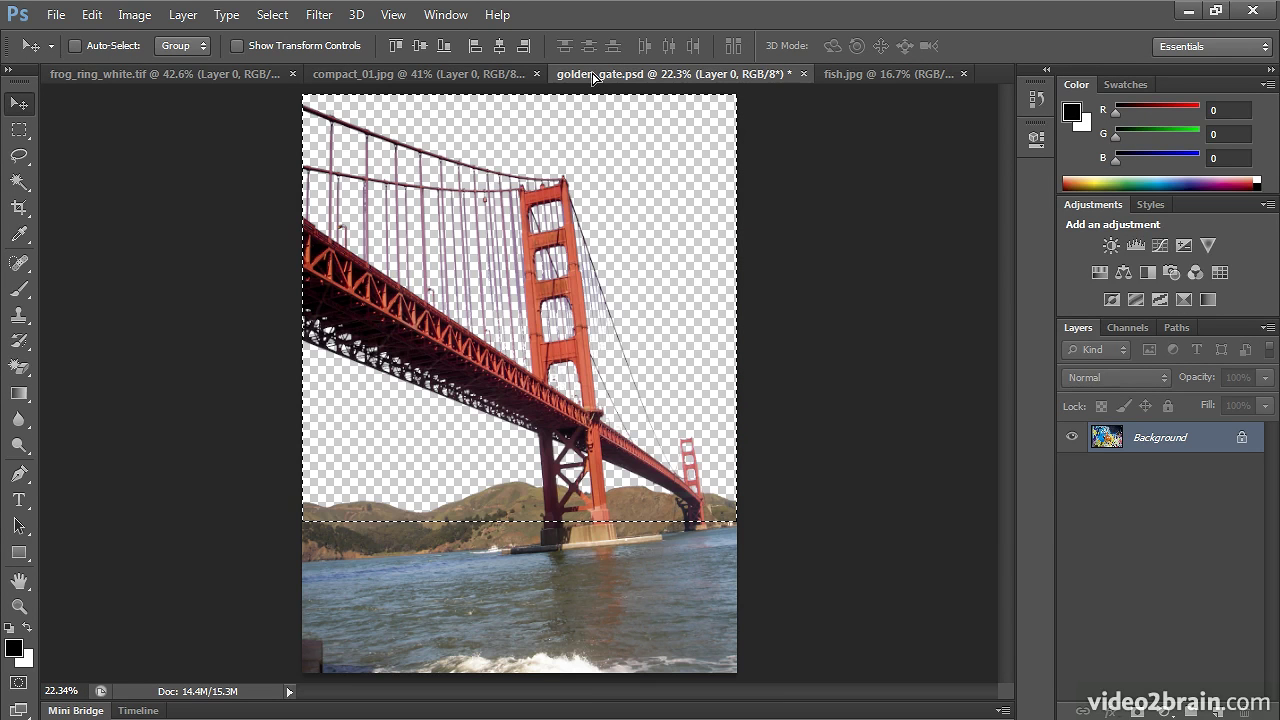
left_click_drag(593, 78, 620, 272)
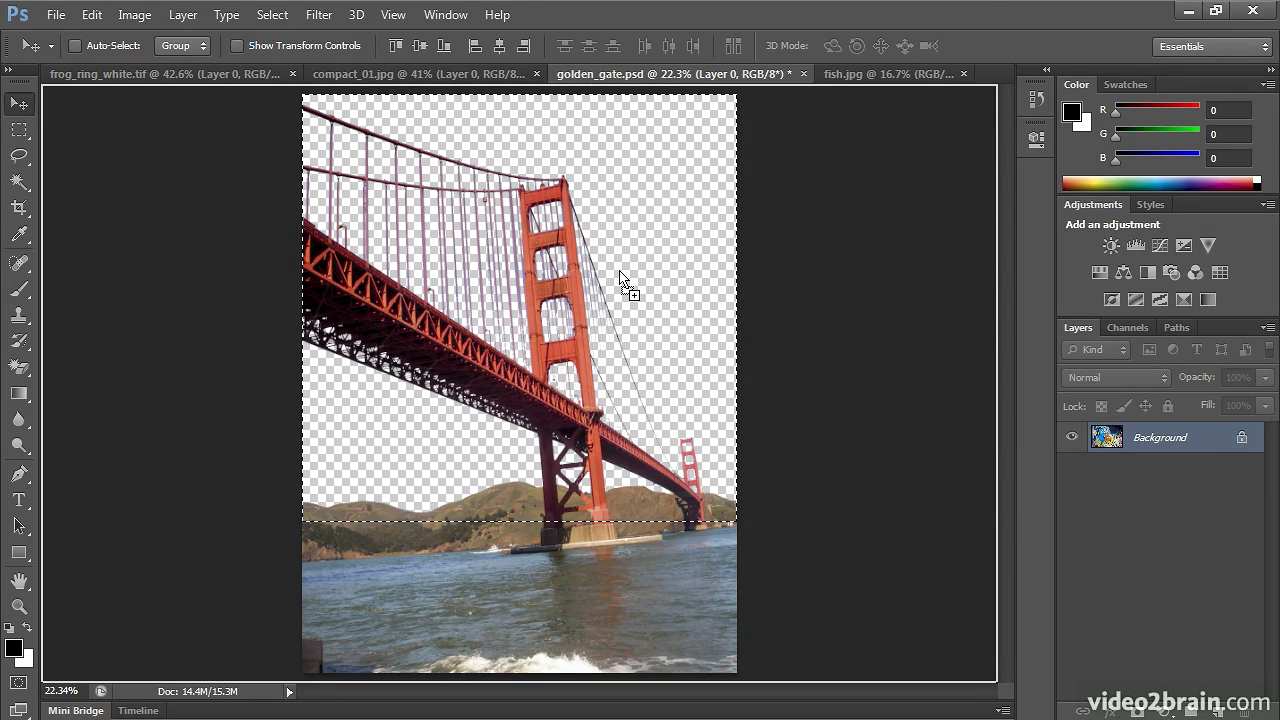
left_click_drag(620, 272, 618, 268)
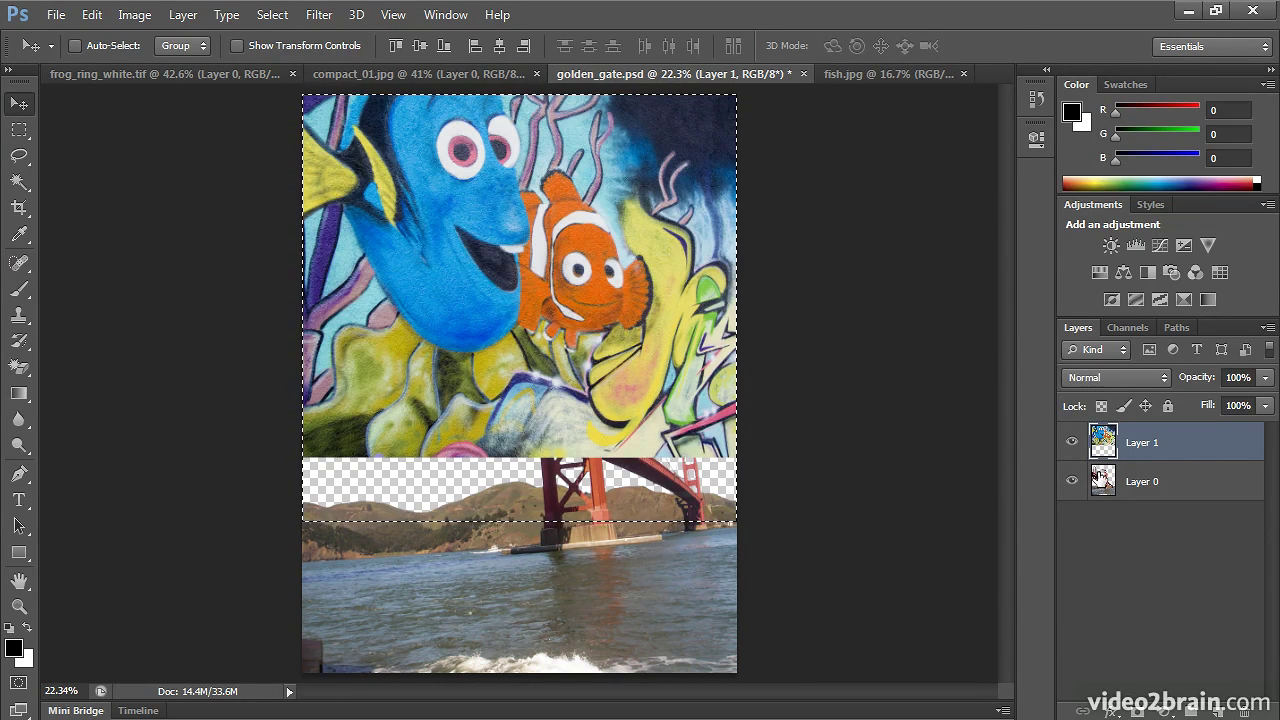
Step: Deselect the marquee and move the fish layer down until its lower edge reaches the hills
left_click(270, 14)
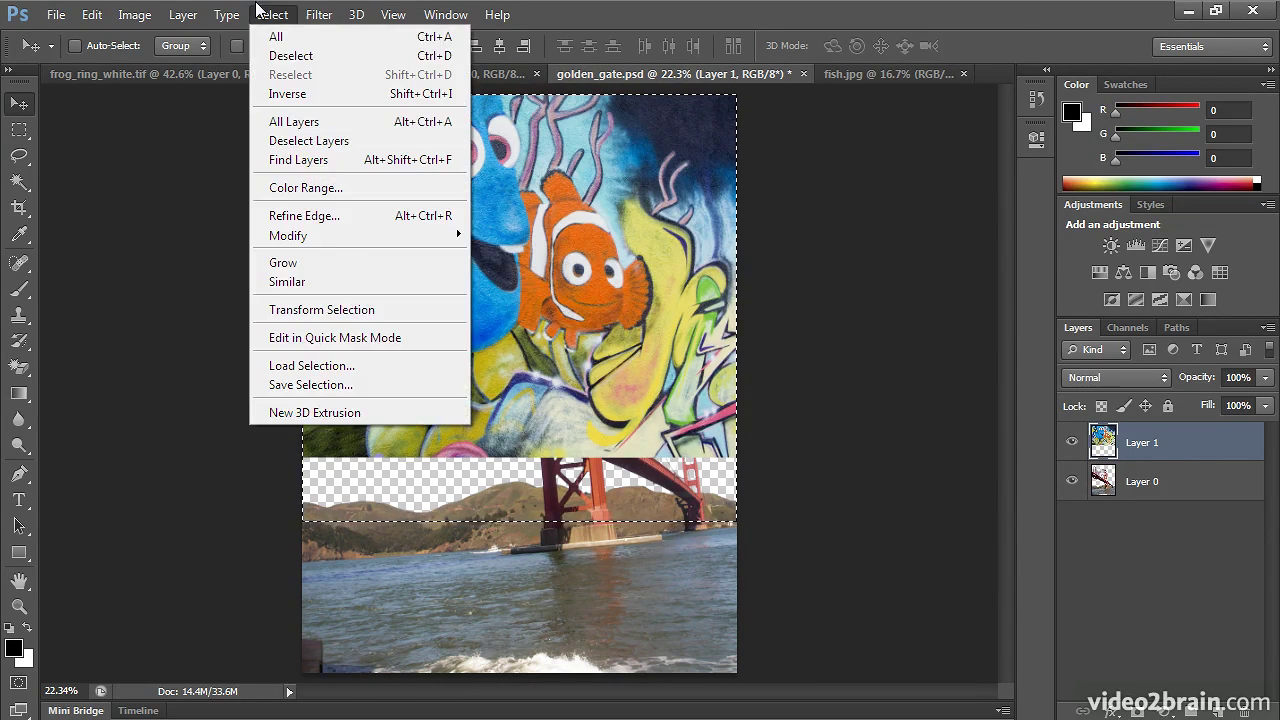
left_click(276, 55)
left_click_drag(460, 200, 465, 264)
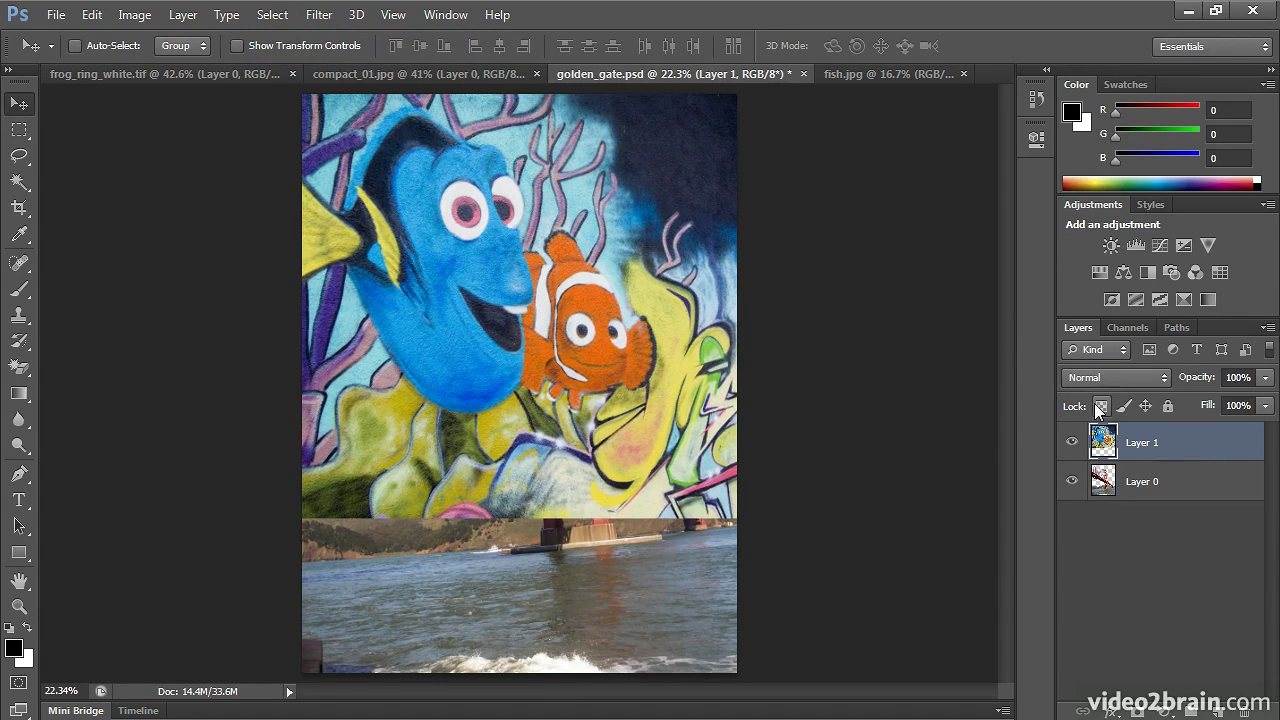
Step: Rename the fish picture's layer as fish and place it beneath Layer 0
double_click(1140, 443)
type("fish")
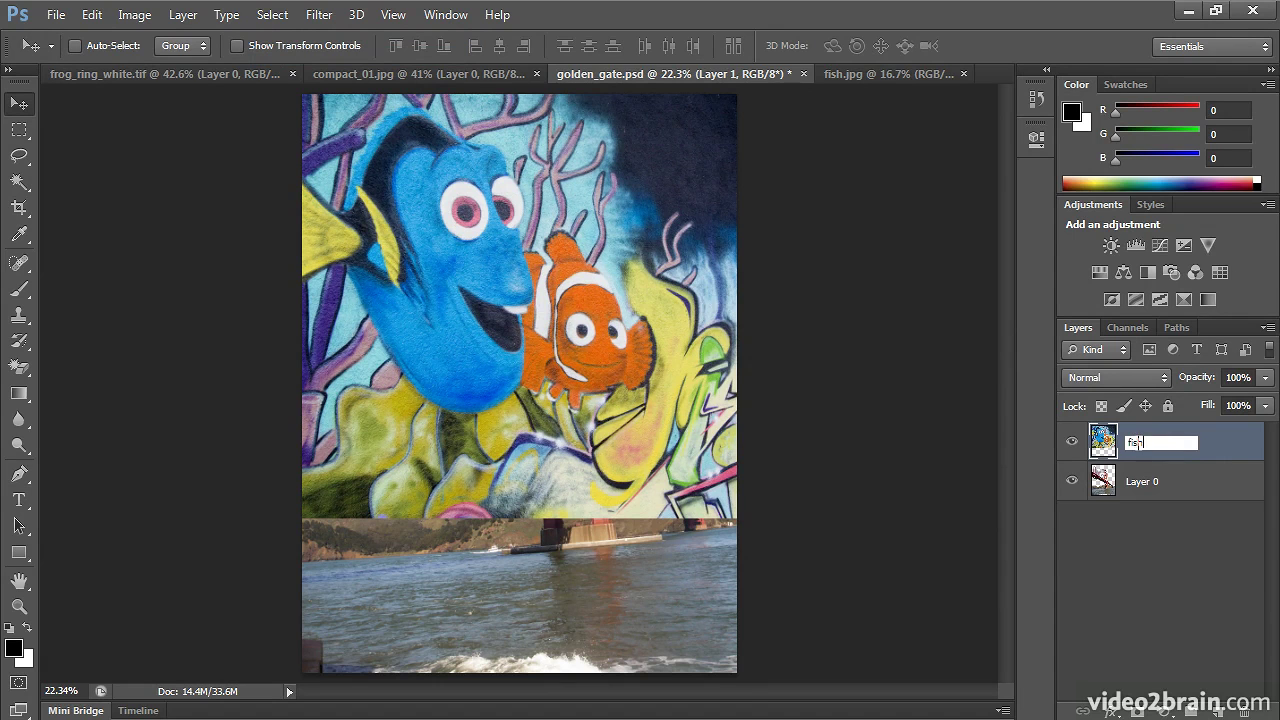
key("Return")
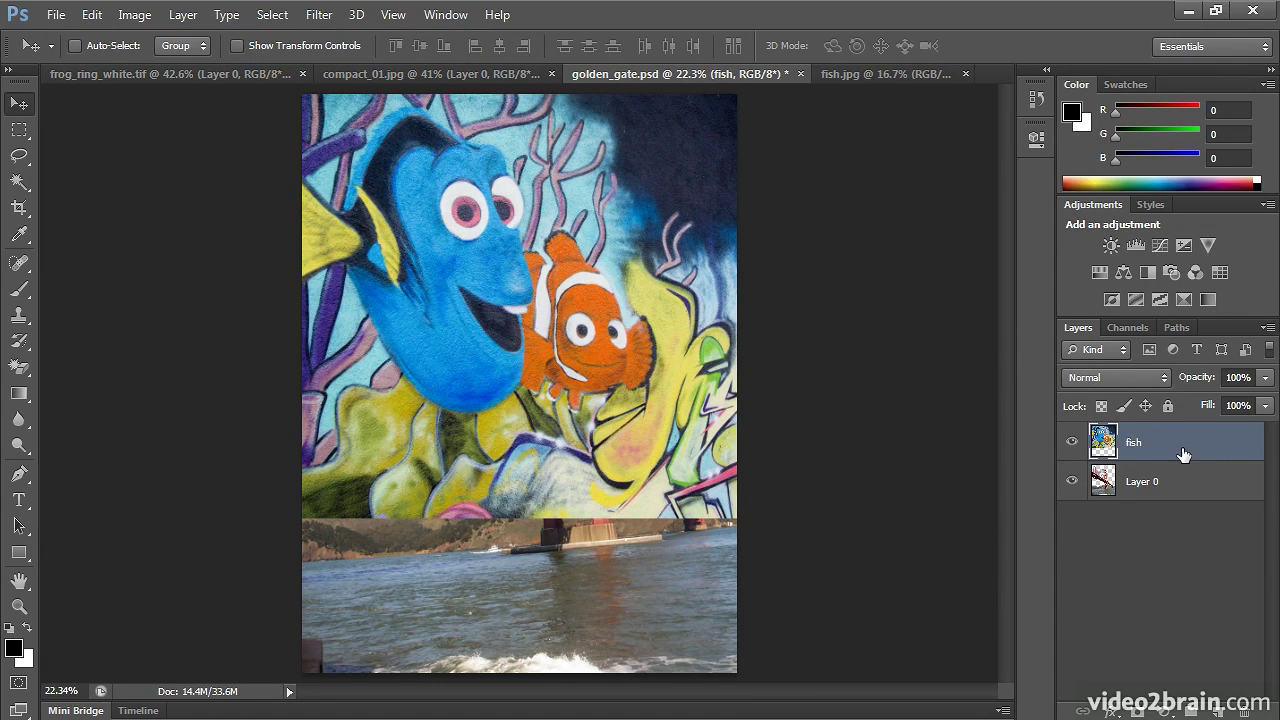
left_click_drag(1180, 451, 1182, 503)
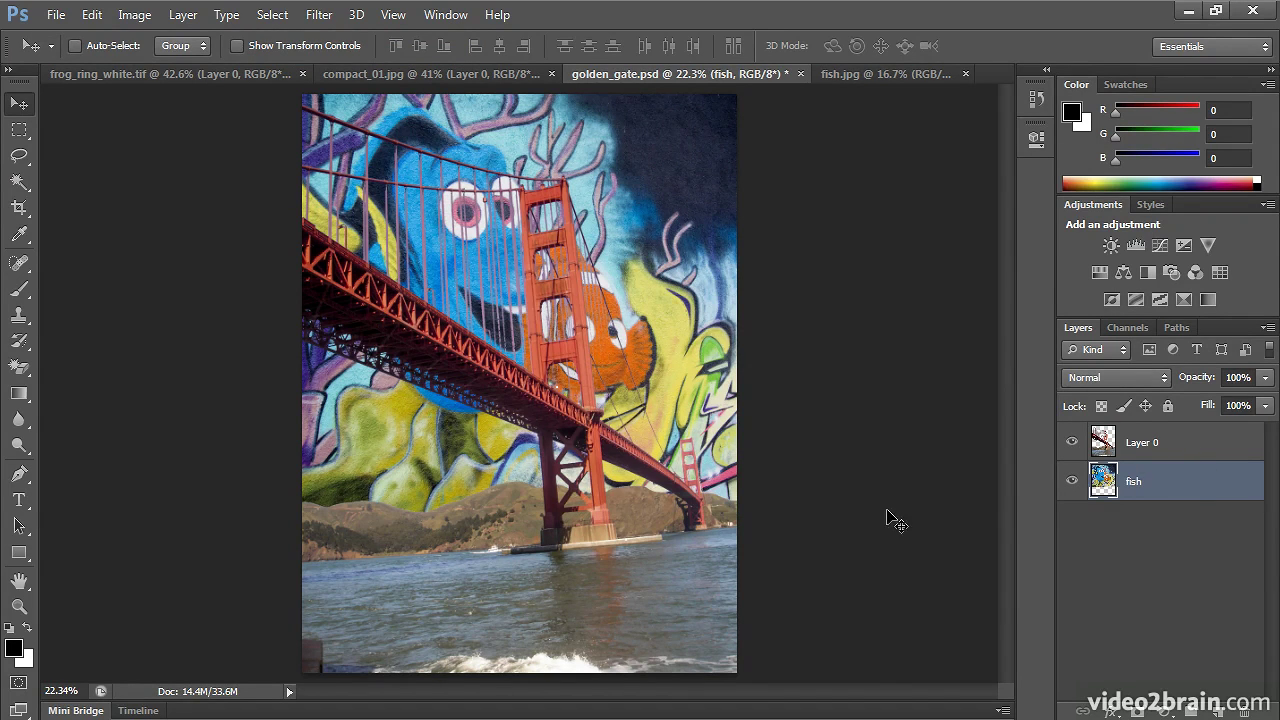
Step: Rename Layer 0 as bridge
double_click(1143, 443)
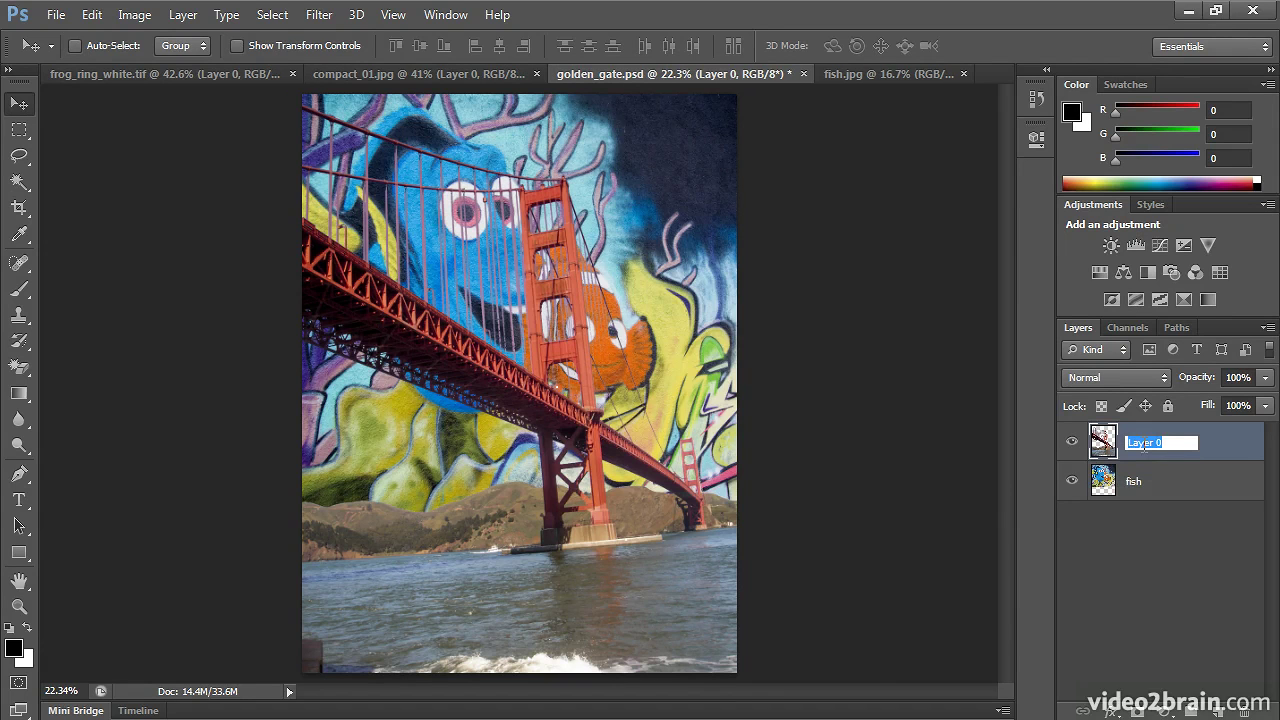
type("bridge")
key("Return")
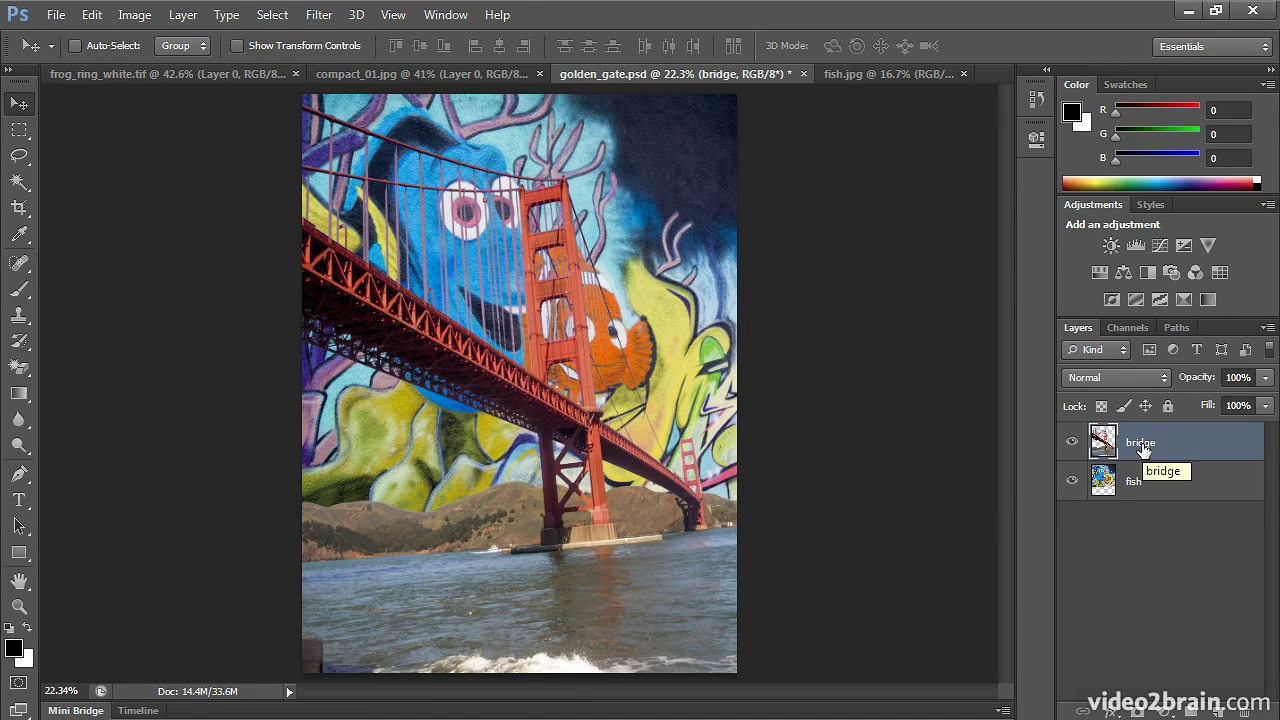
Step: Add a new empty layer named white directly above the fish layer
left_click(1142, 485)
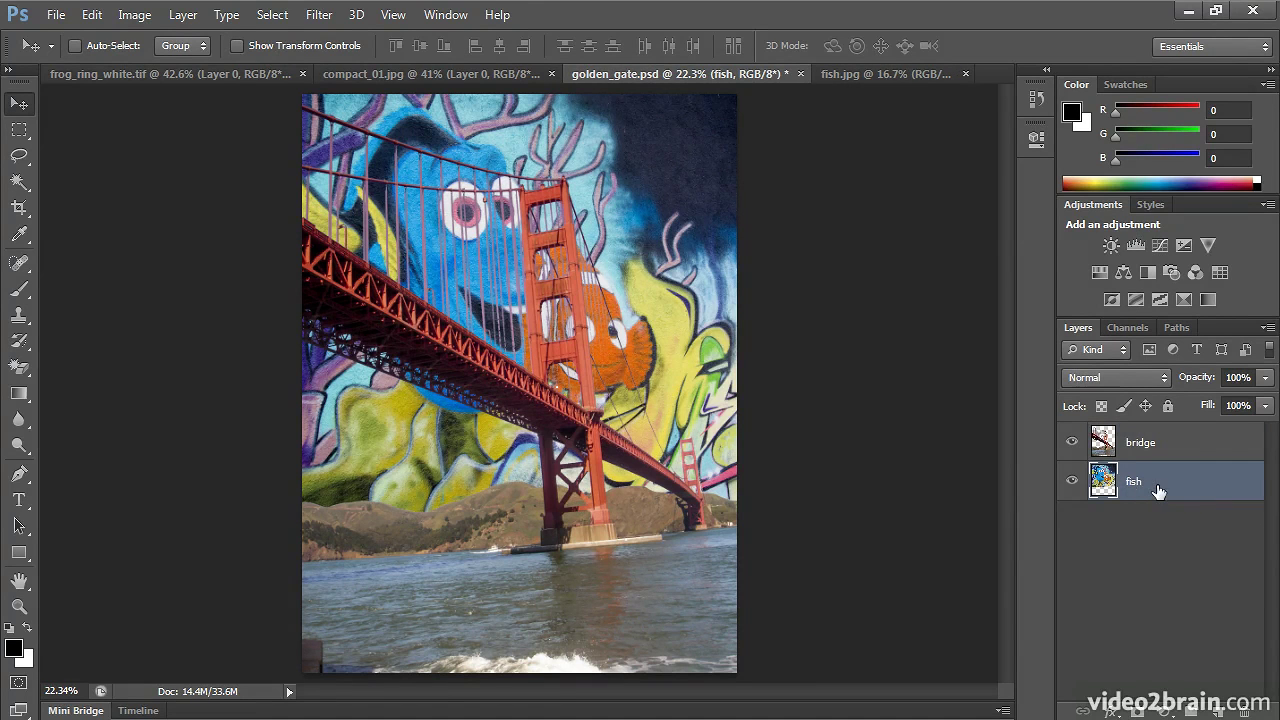
left_click(1265, 405)
mouse_move(1265, 405)
left_mouse_down()
mouse_move(1221, 398)
mouse_move(1266, 404)
left_mouse_up()
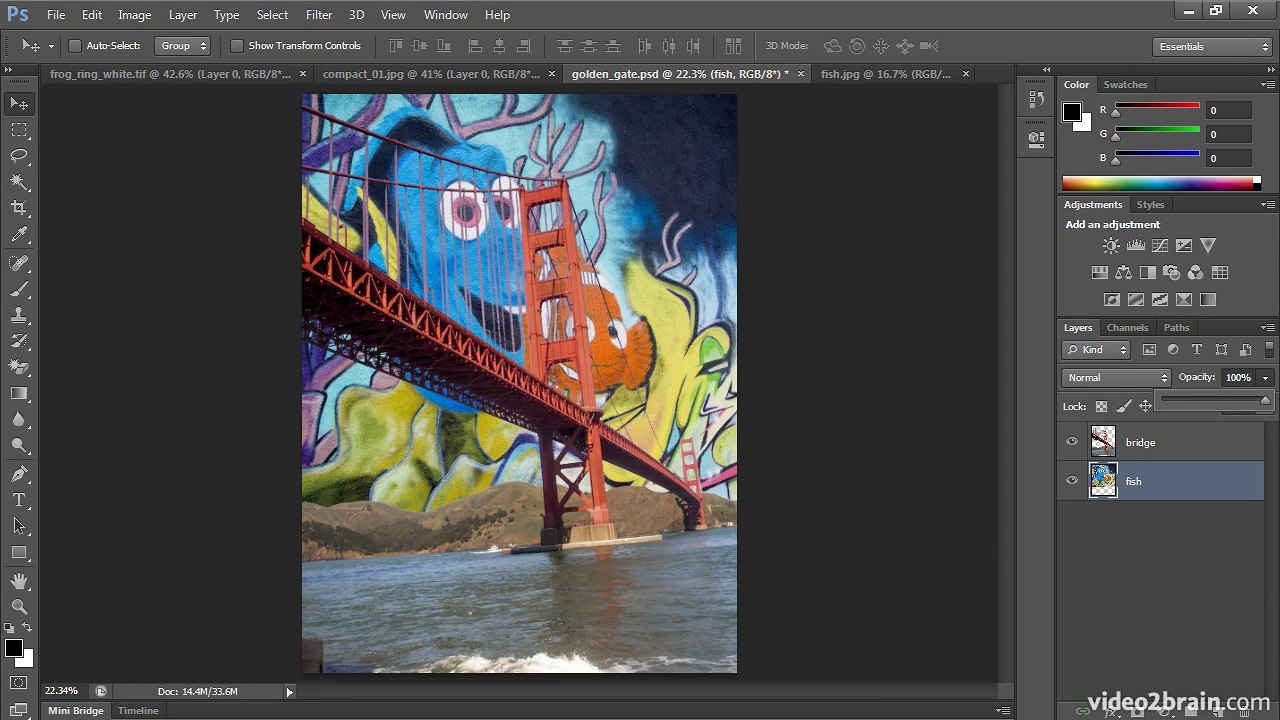
left_click(200, 20)
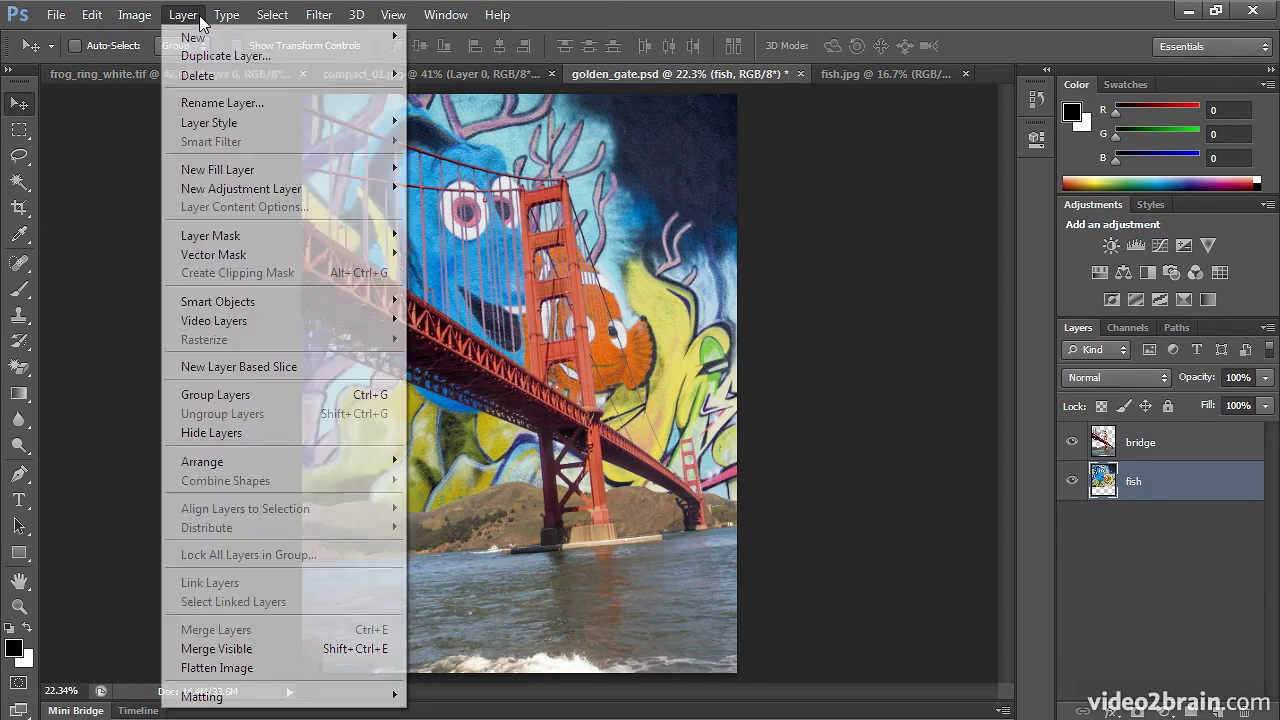
mouse_move(203, 40)
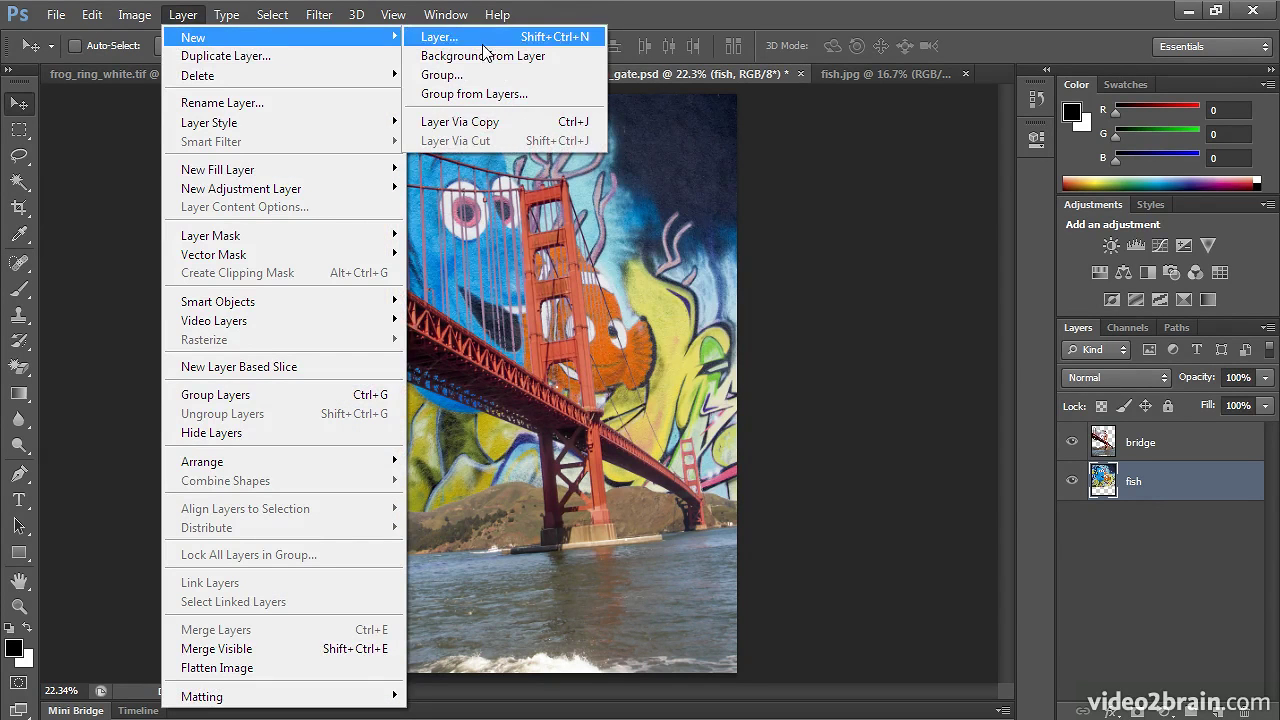
left_click(440, 37)
type("white")
key("Return")
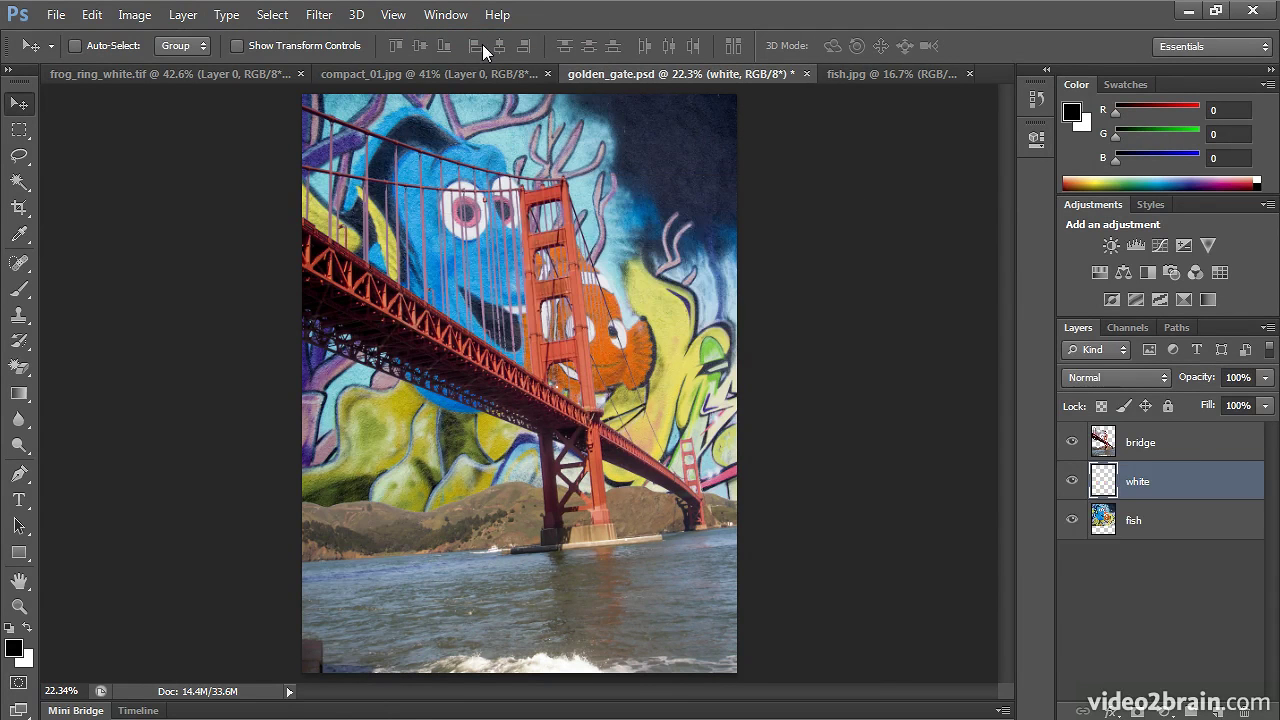
Step: Fill the white layer with White in Normal mode at 100% and lower the layer's opacity to 52%
left_click(91, 14)
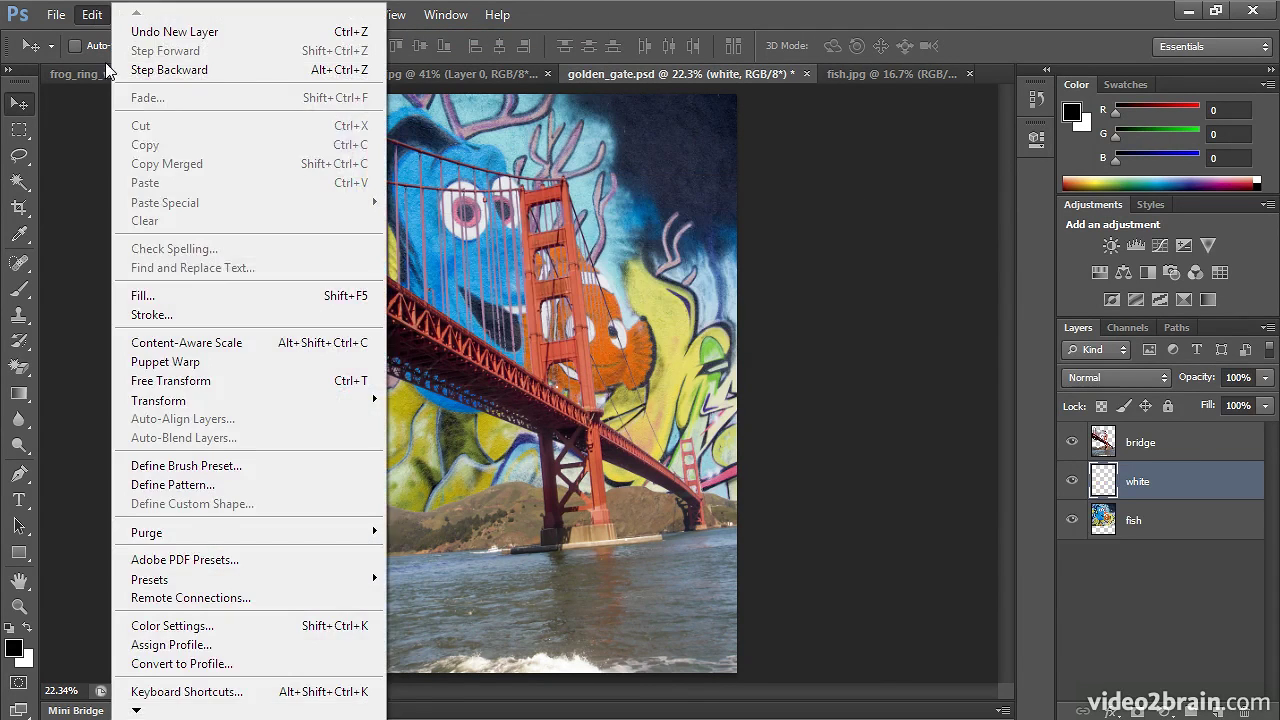
left_click(174, 294)
left_click(611, 209)
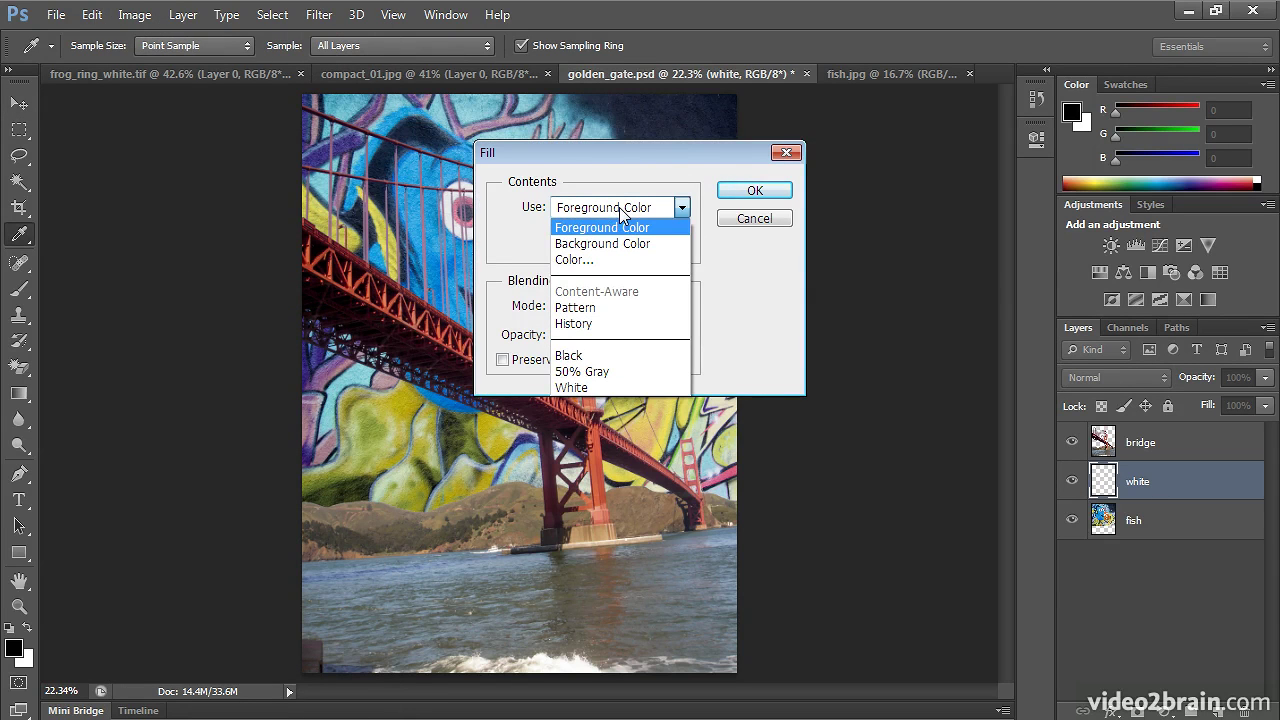
left_click(605, 385)
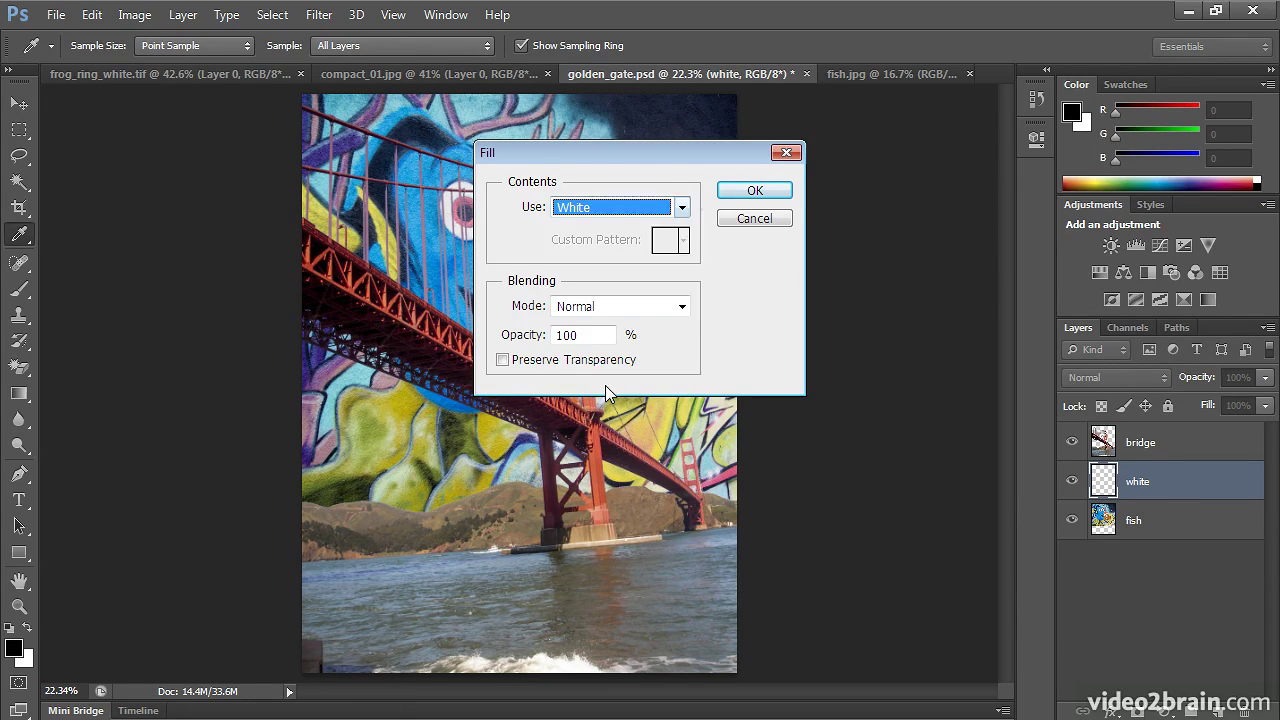
left_click(754, 191)
key("v")
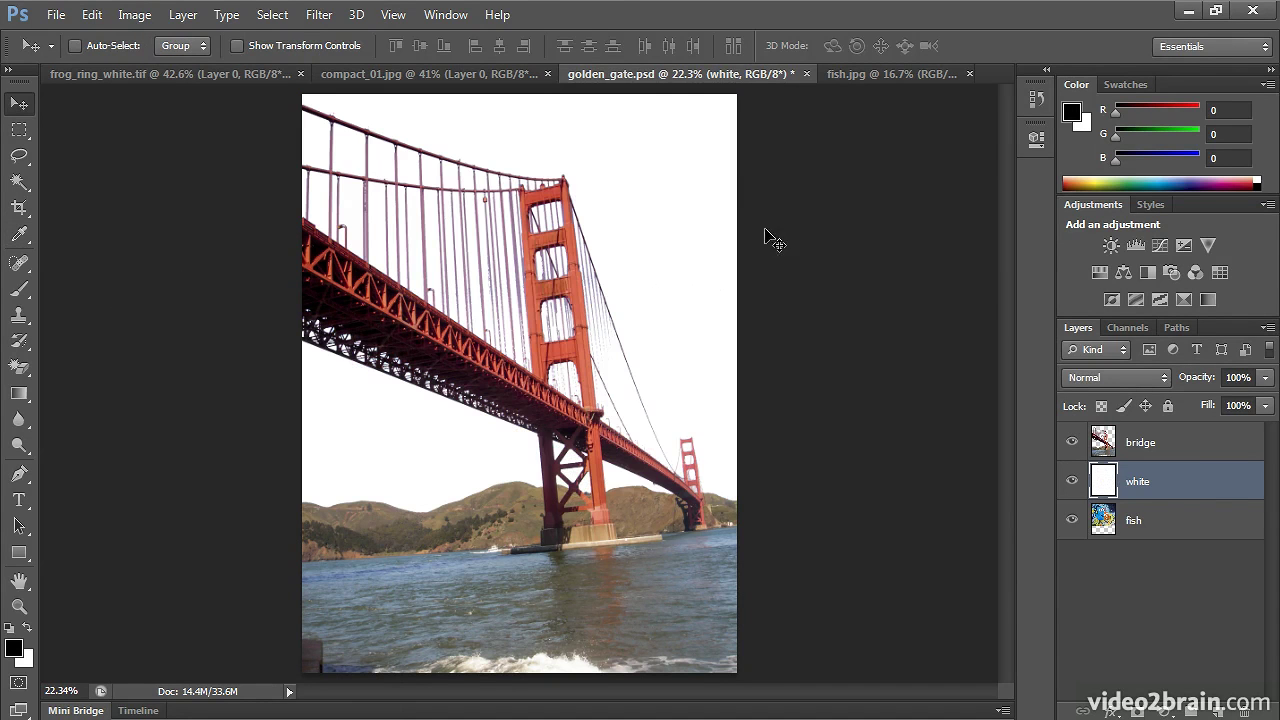
left_click(1265, 377)
left_click_drag(1262, 399, 1218, 405)
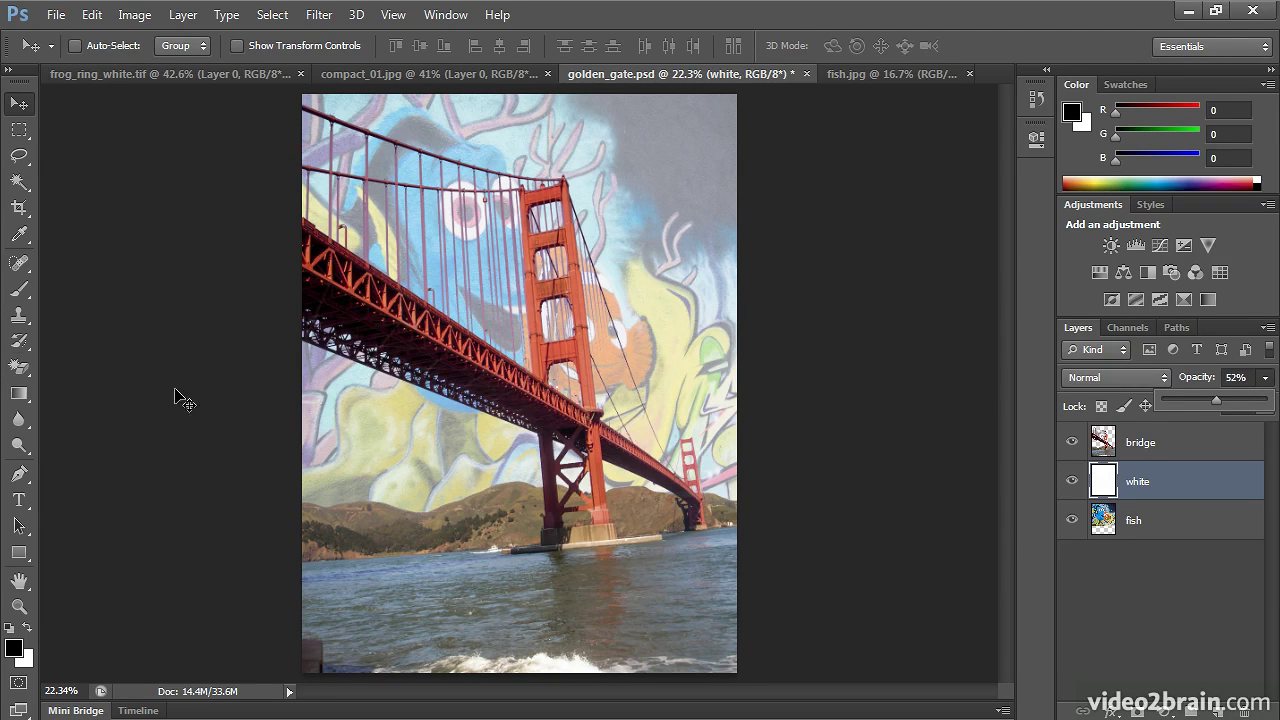
left_click(20, 368)
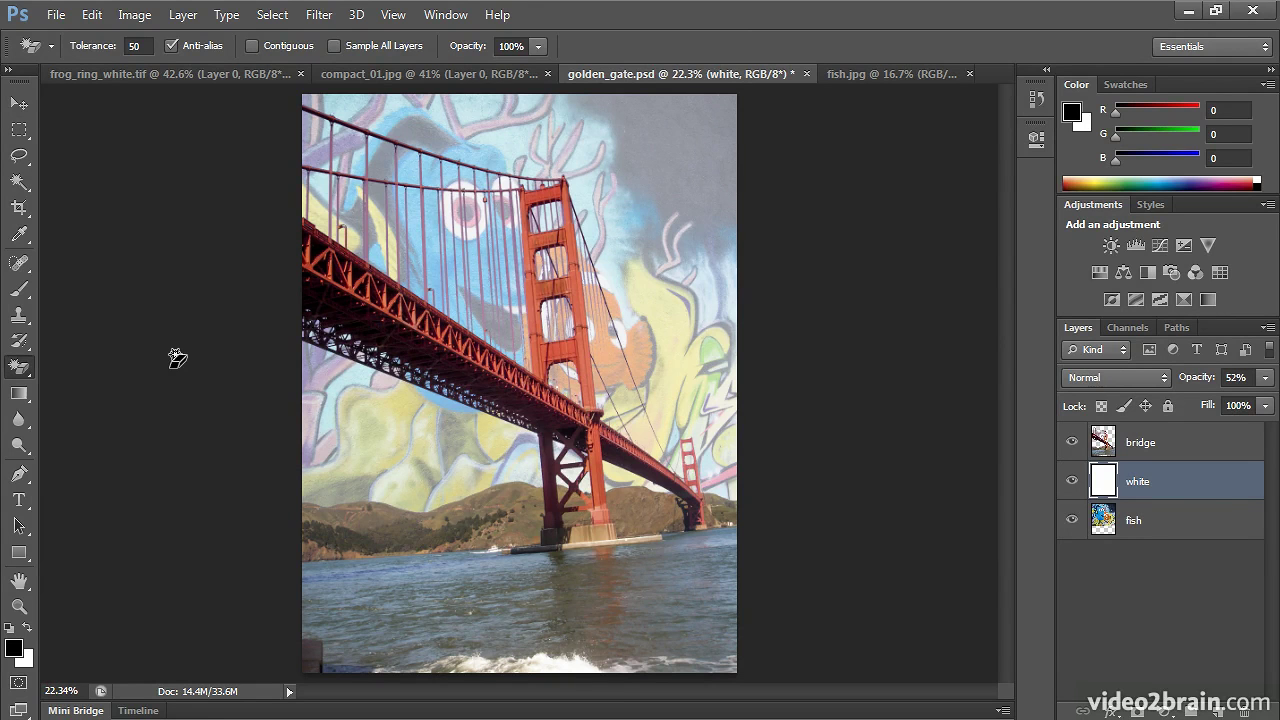
left_click(20, 202)
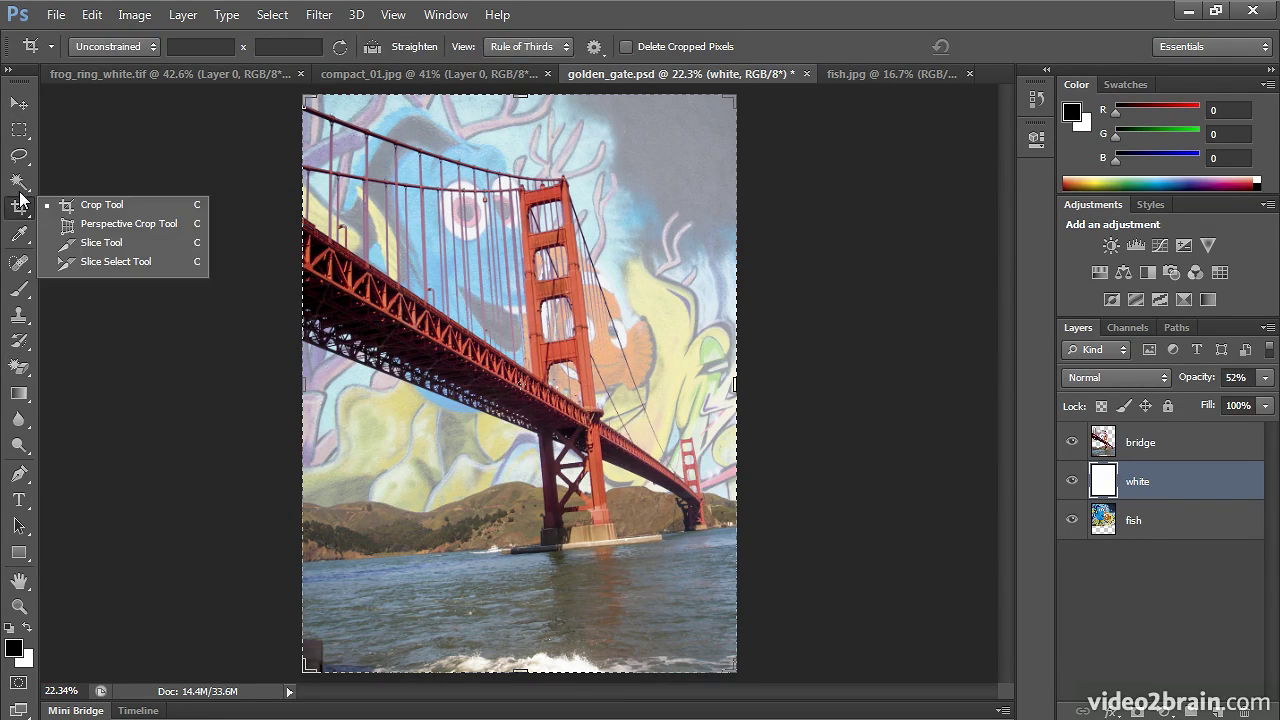
left_click(20, 188)
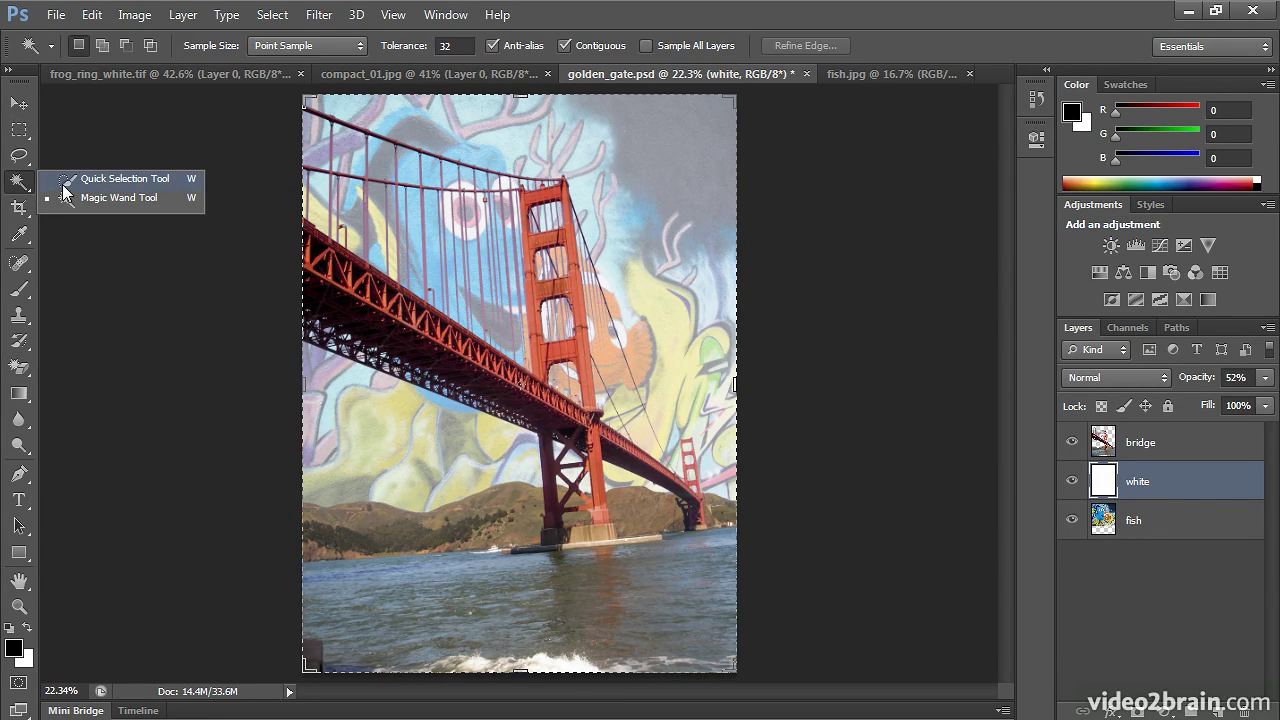
left_click(63, 182)
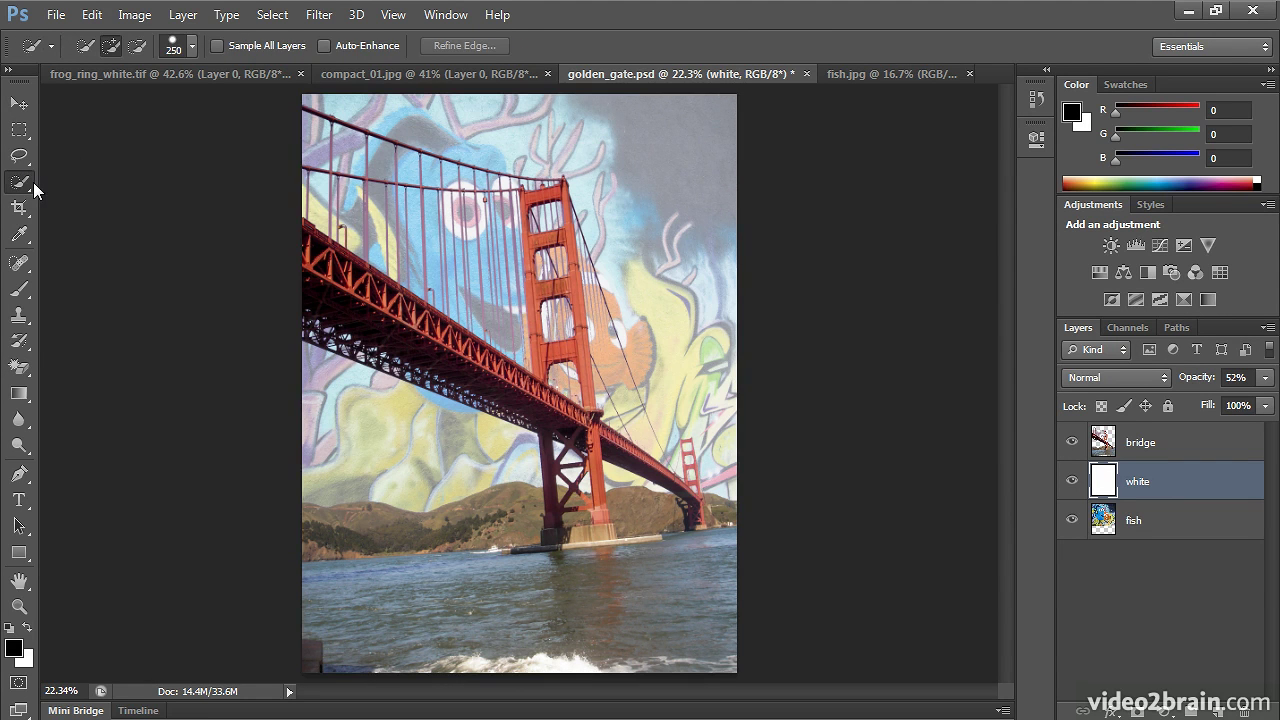
left_click(22, 370)
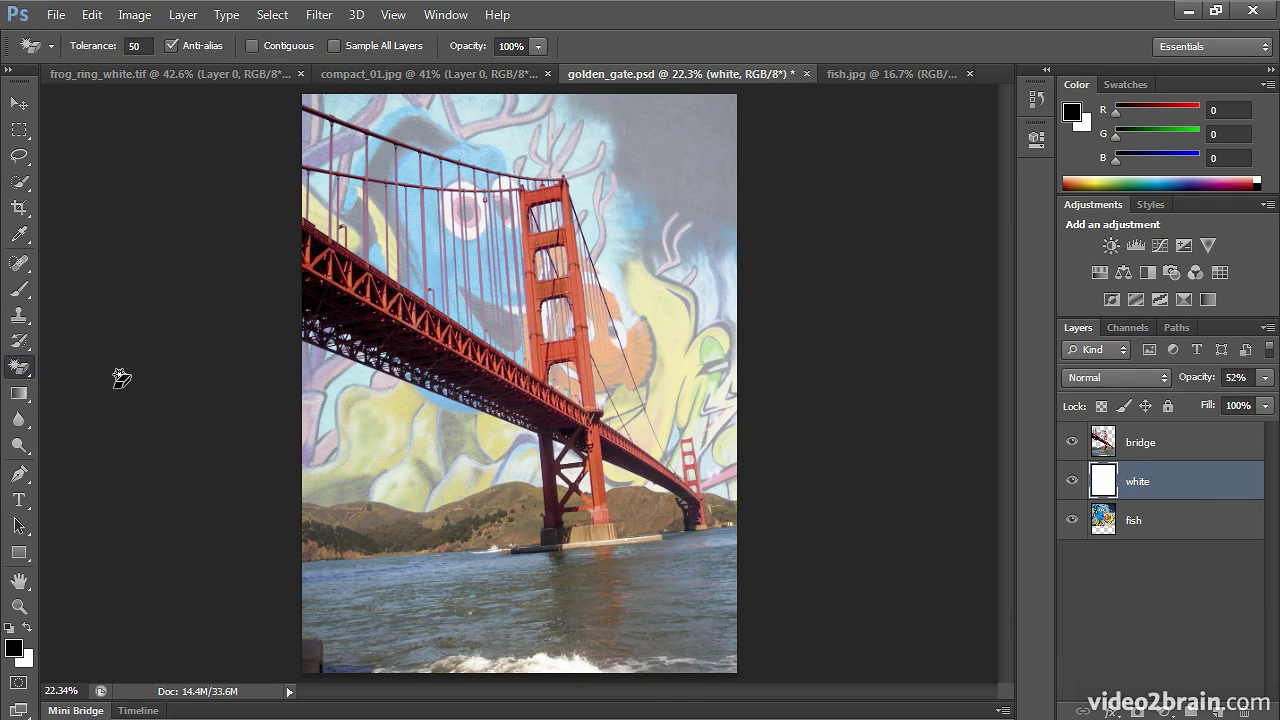